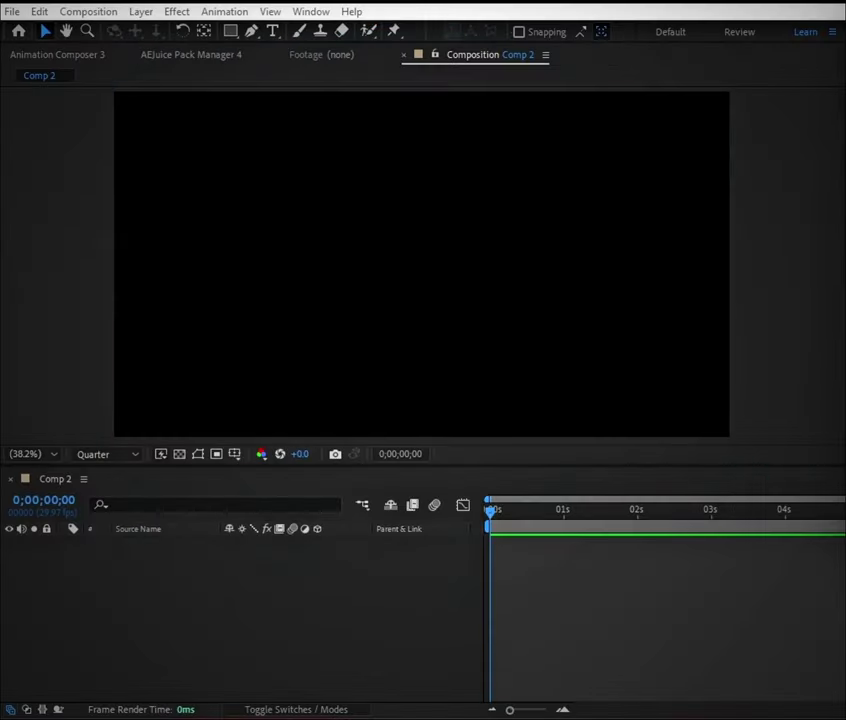
Step: Drop the cookie image into Comp 2, apply Shatter found by searching 'shat', and preview it
drag(420, 295, 425, 276)
key(ctrl+5)
click(472, 58)
text(shat)
double_click(488, 197)
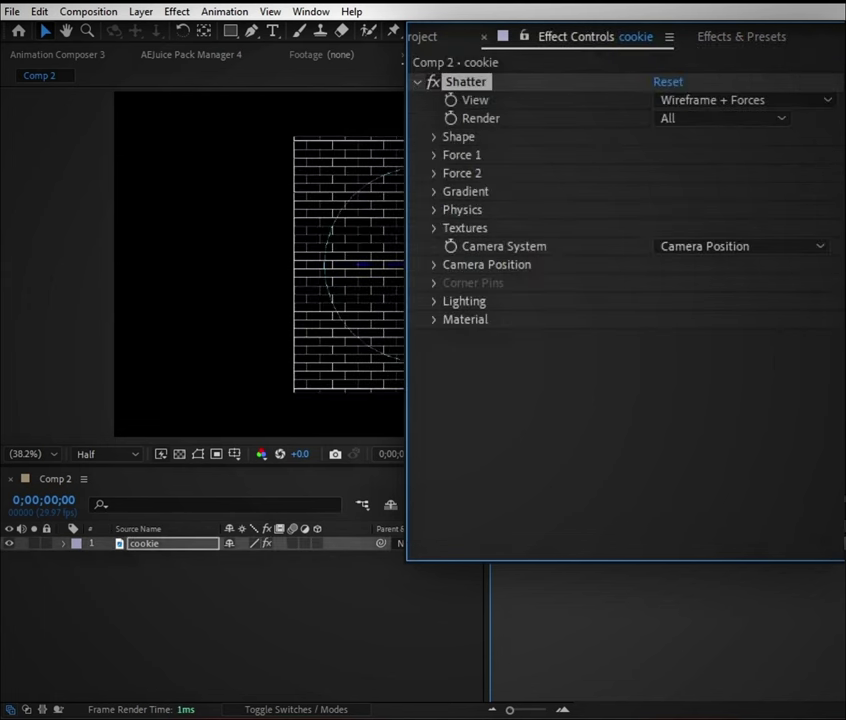
key(space)
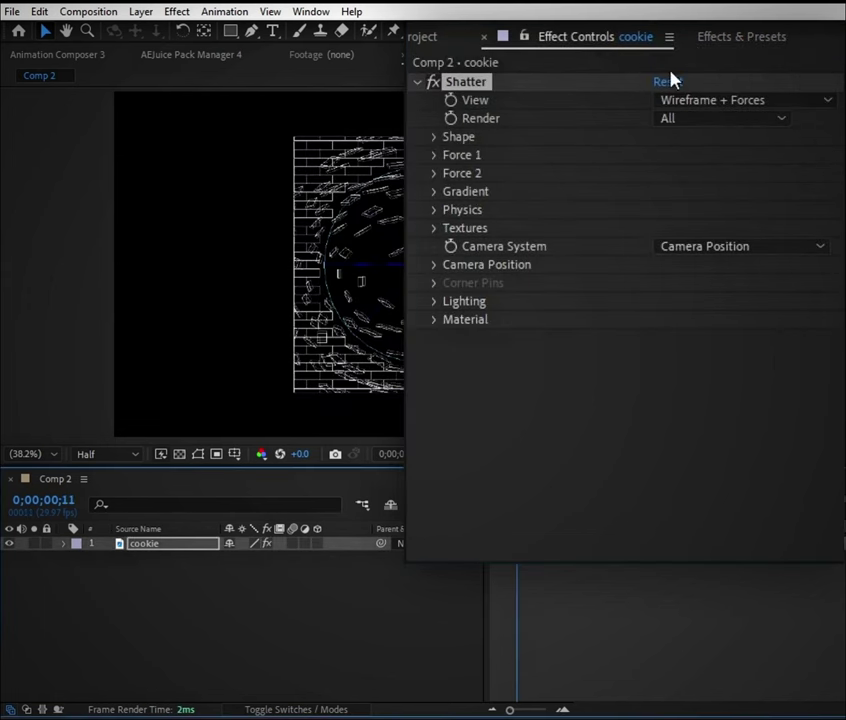
click(690, 100)
Step: Set Shatter's View to Rendered, its Shape Pattern to Glass and Repetitions to 55
click(472, 126)
click(433, 138)
click(696, 157)
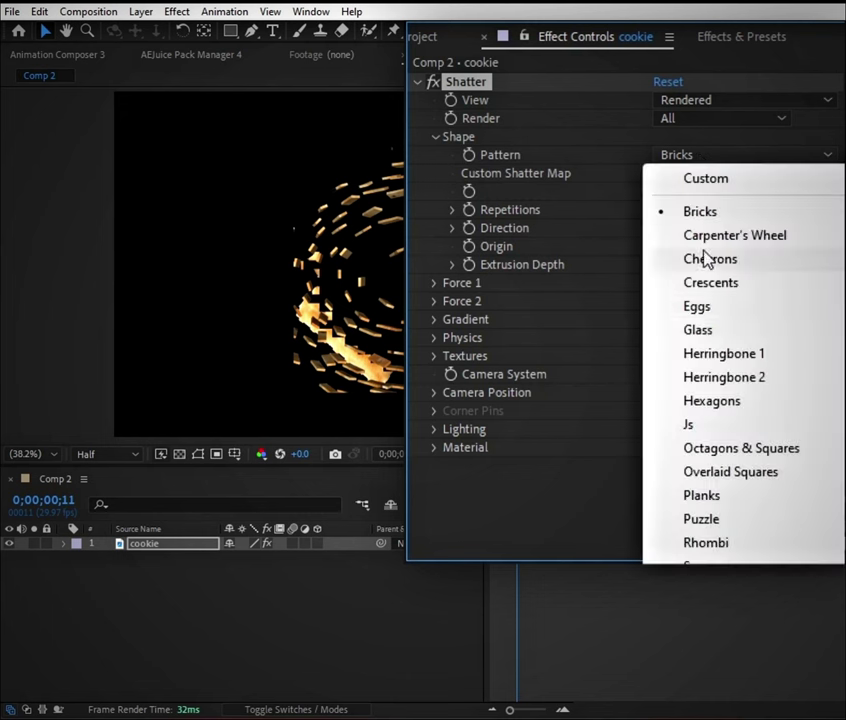
click(698, 330)
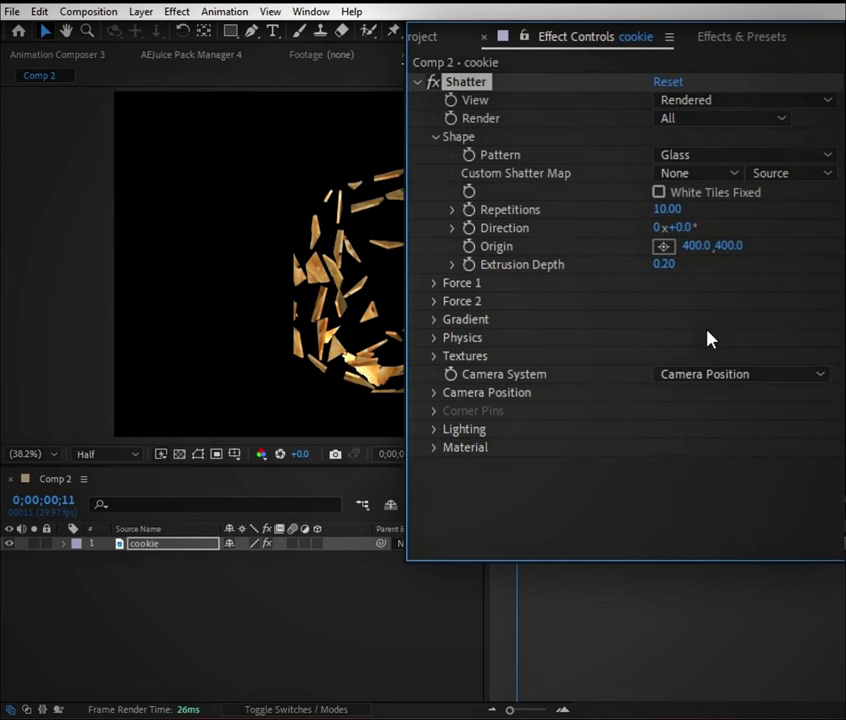
click(670, 210)
text(55)
key(Return)
drag(480, 36, 842, 36)
click(618, 628)
Step: Add a new white solid layer and hide it
right_click(390, 700)
mouse_move(434, 487)
click(638, 482)
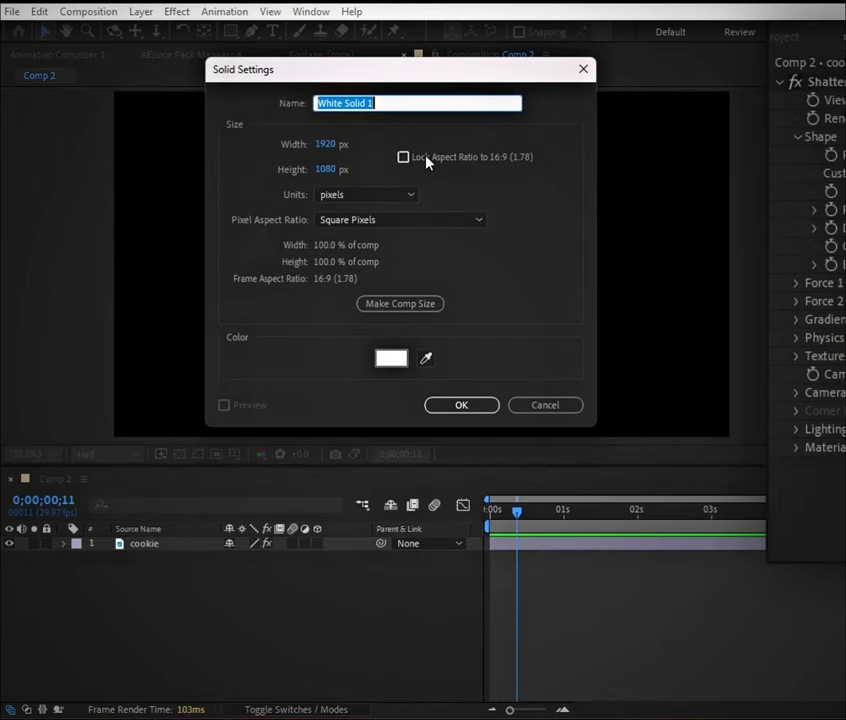
click(455, 410)
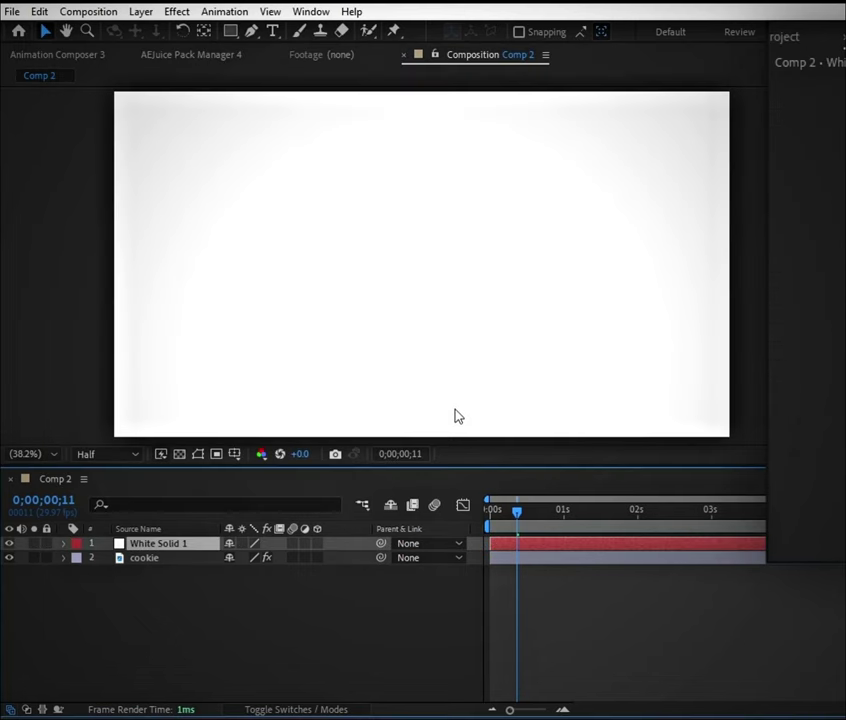
click(10, 544)
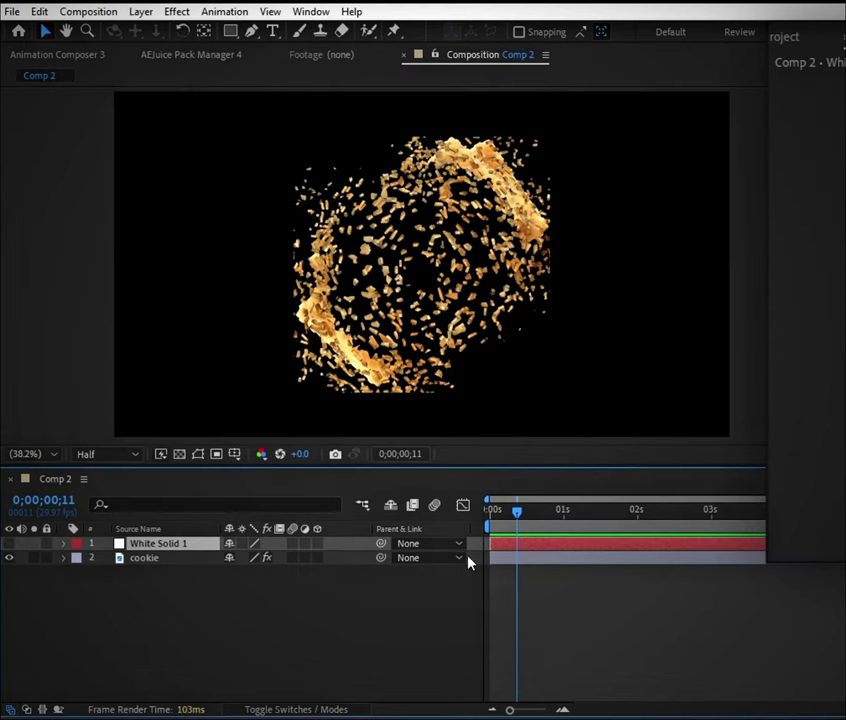
Step: Make White Solid 1 (Effects & Masks) the cookie's Shatter gradient layer, with Shatter Threshold 3%
click(541, 560)
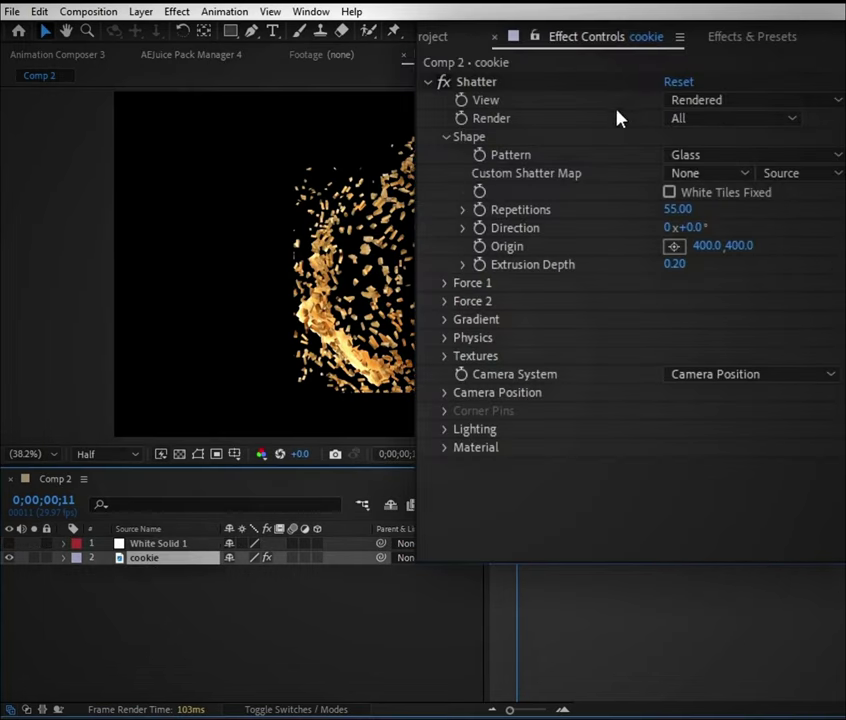
click(446, 319)
click(702, 358)
click(730, 413)
click(766, 357)
click(697, 427)
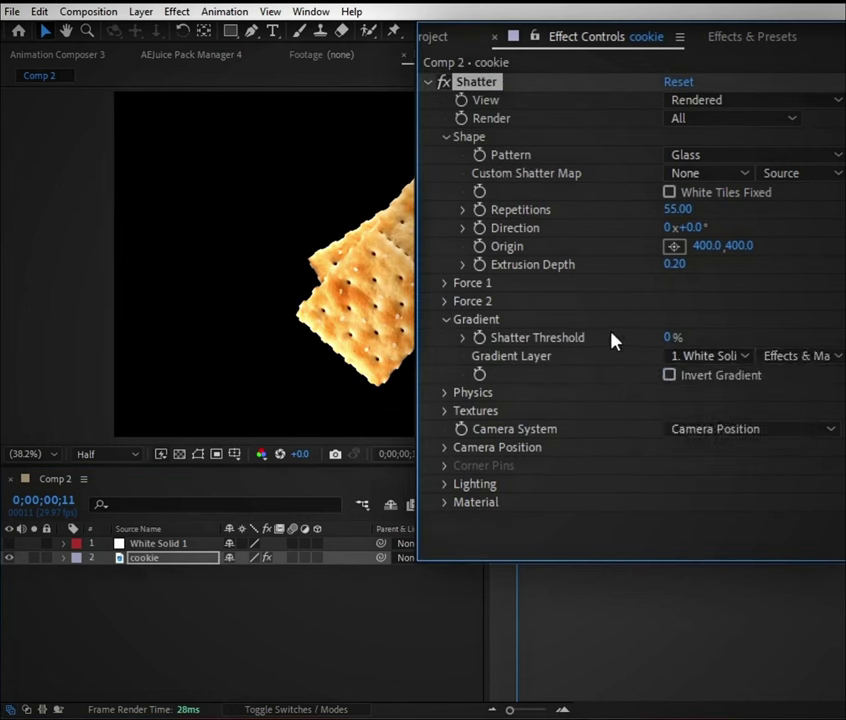
click(668, 337)
text(3)
key(Return)
click(538, 548)
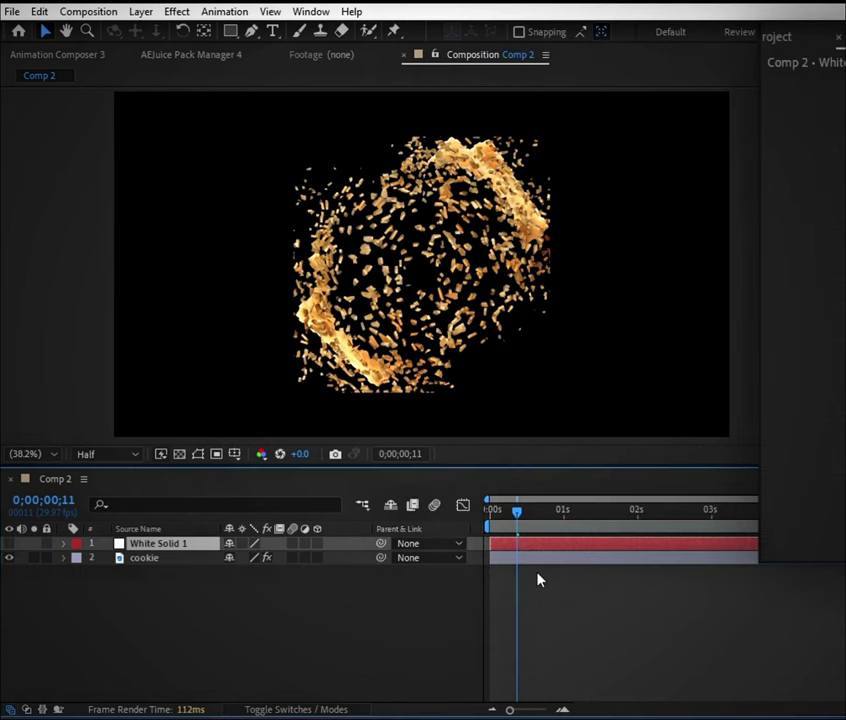
Step: Draw a four-point diagonal band mask on White Solid 1 across the cracker and preview it
click(253, 32)
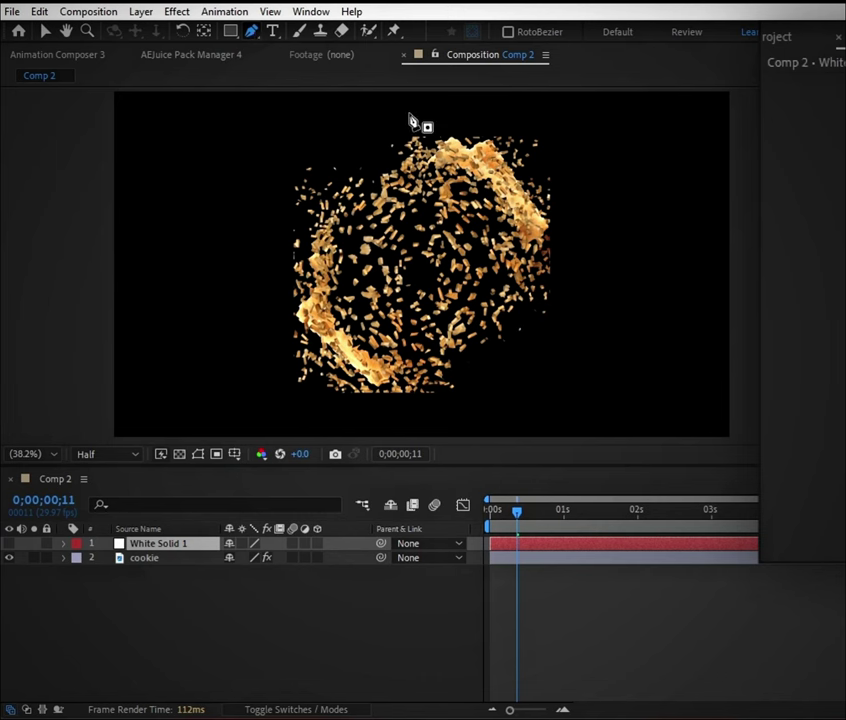
click(311, 152)
click(478, 394)
click(351, 127)
click(316, 171)
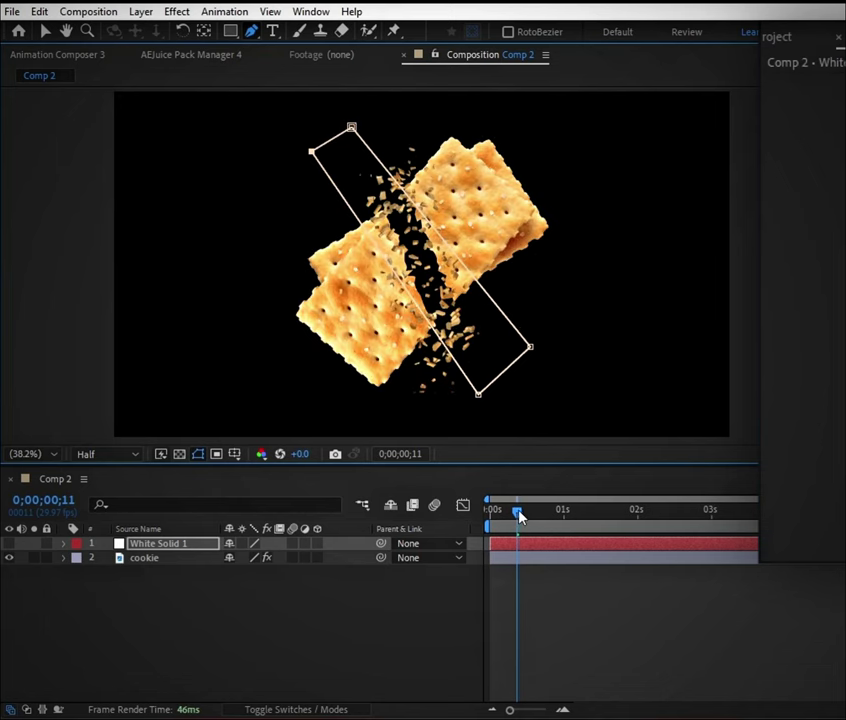
key(space)
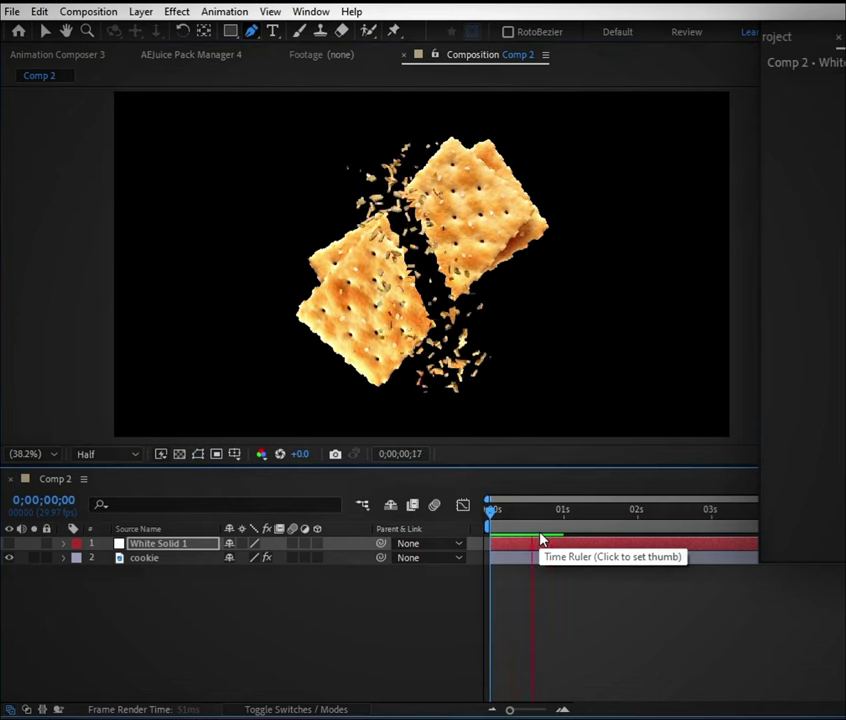
Step: Set the cookie's Shatter Physics Gravity to 0.5 and replay the preview
click(523, 538)
click(523, 557)
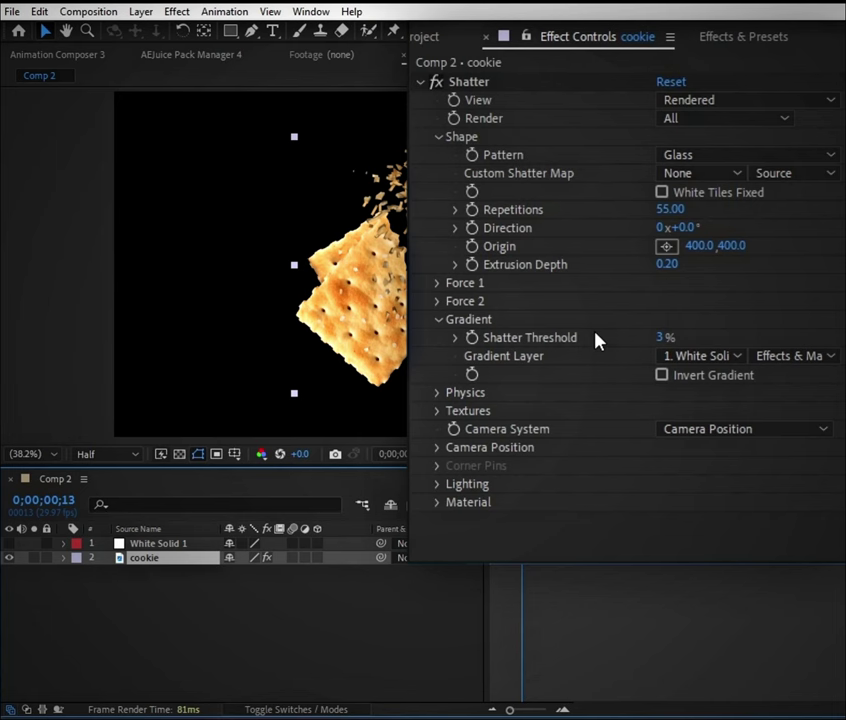
click(436, 392)
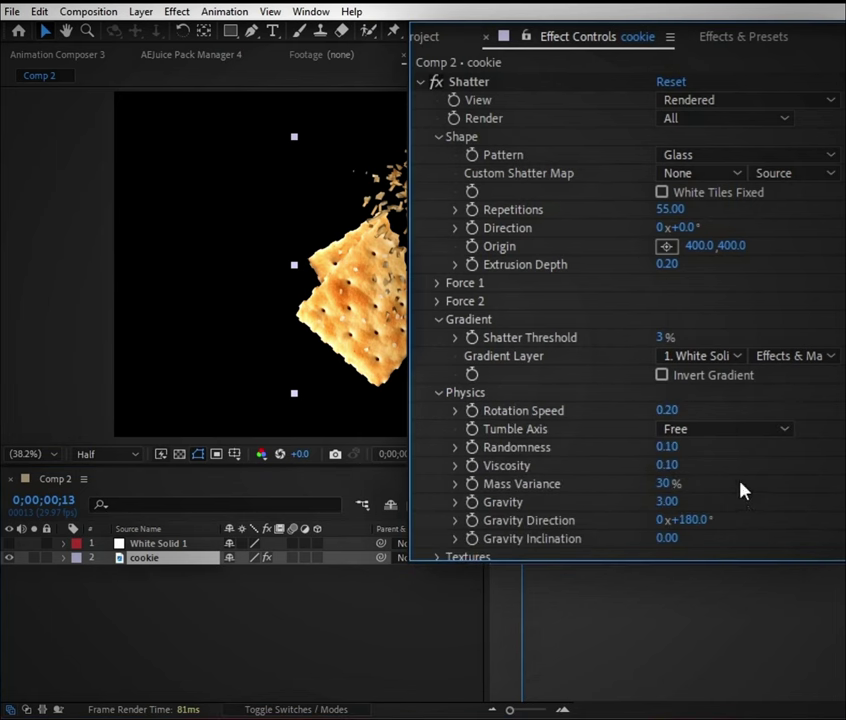
click(667, 501)
text(0.5)
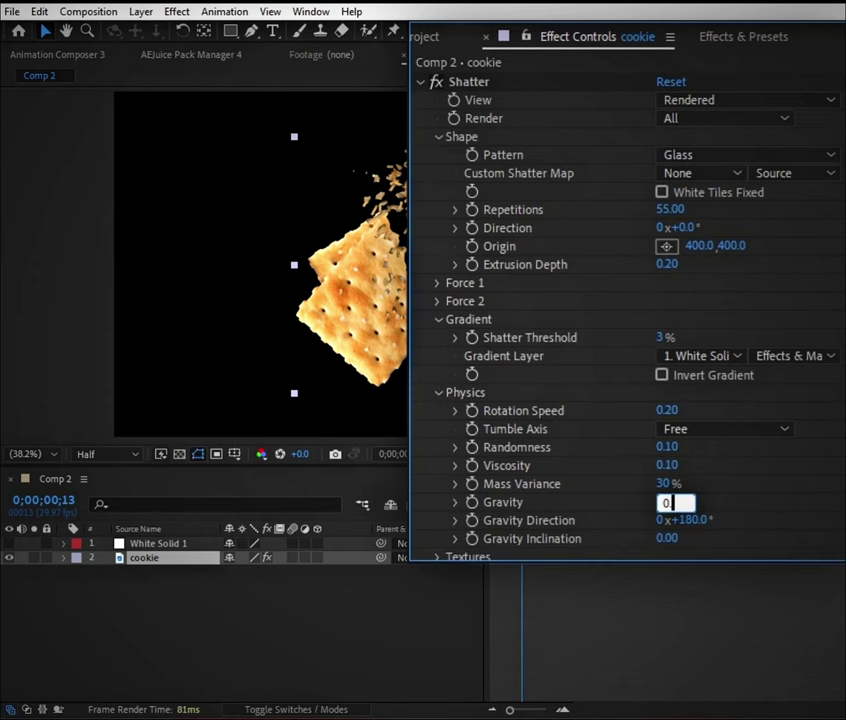
key(Return)
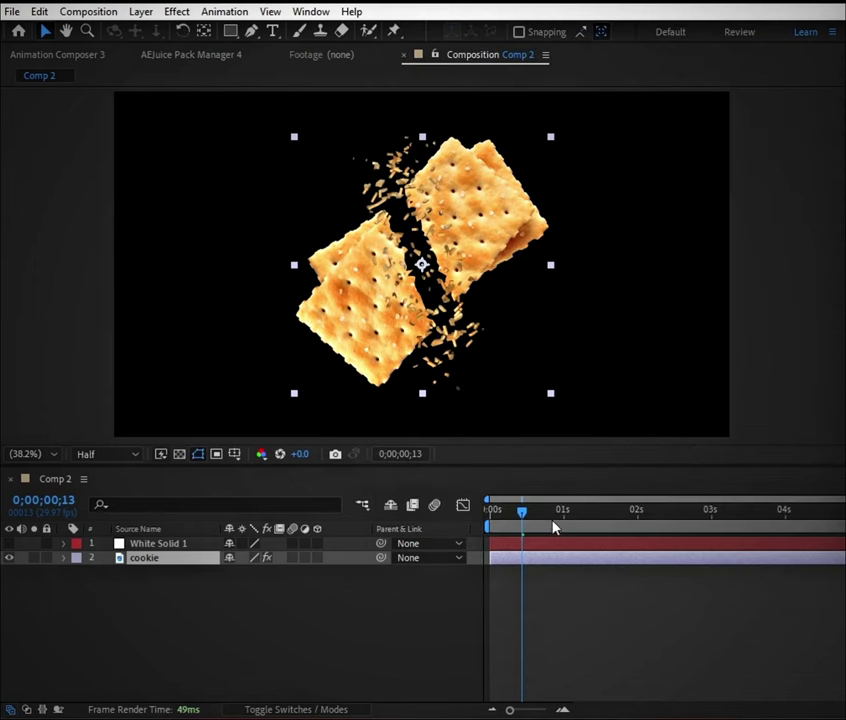
key(space)
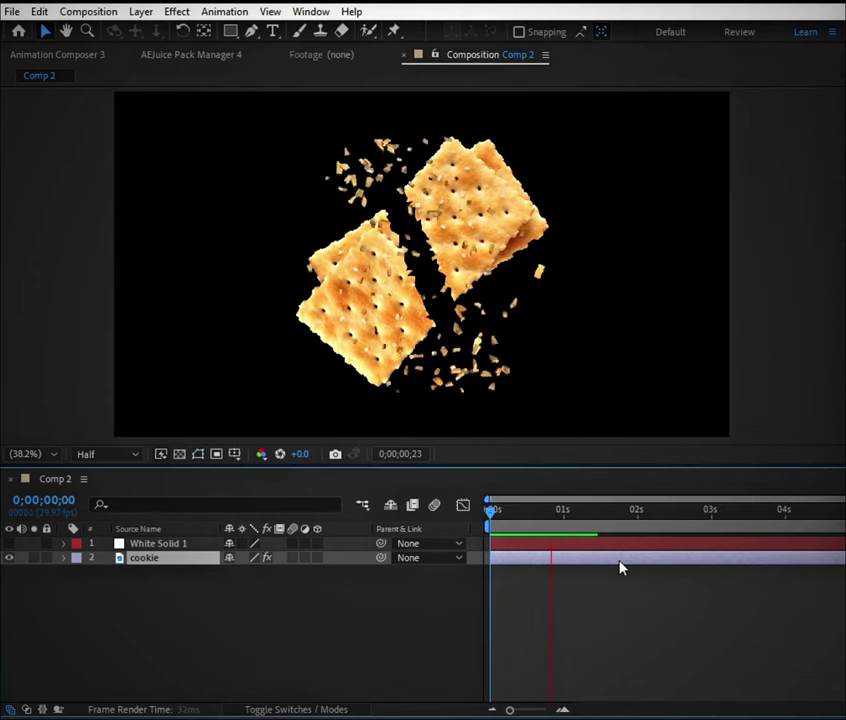
key(space)
click(252, 32)
Step: Draw a closed four-point mask around the upper-right cracker
click(368, 160)
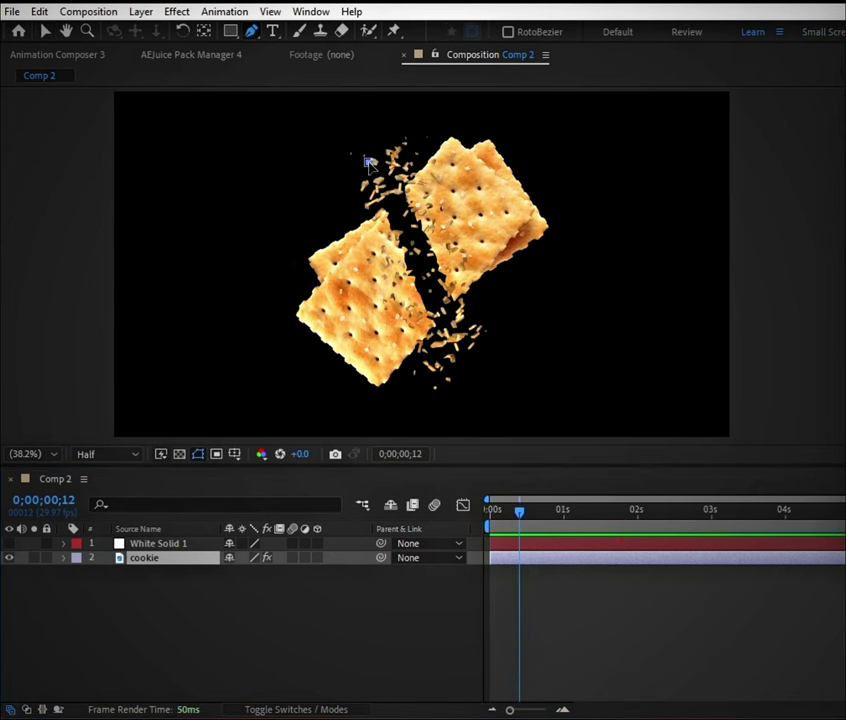
click(475, 358)
click(602, 250)
click(490, 96)
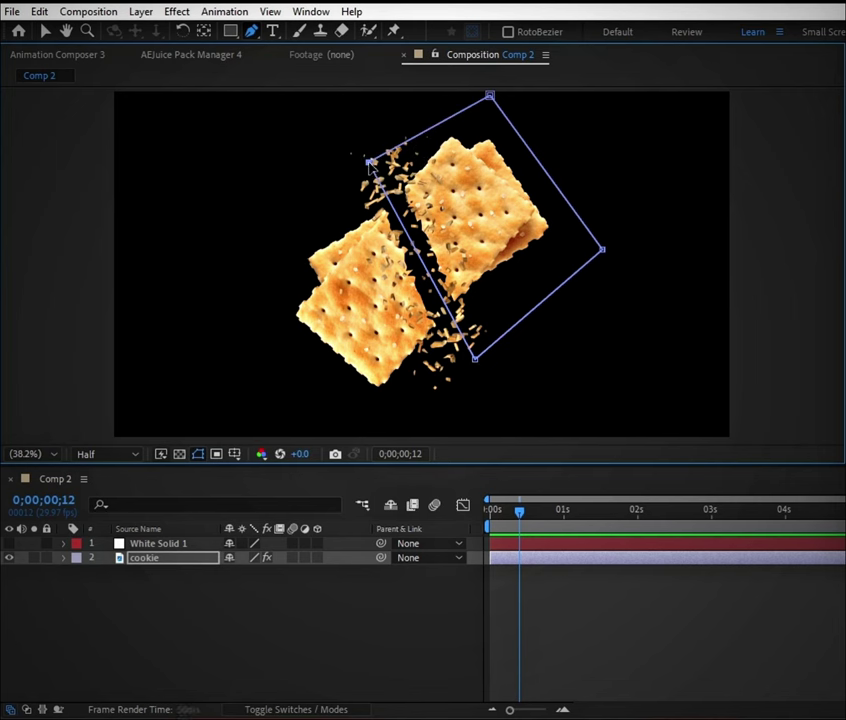
click(368, 160)
Step: Duplicate the masked cookie layer and invert the lower copy's mask
click(153, 578)
click(158, 560)
key(ctrl+d)
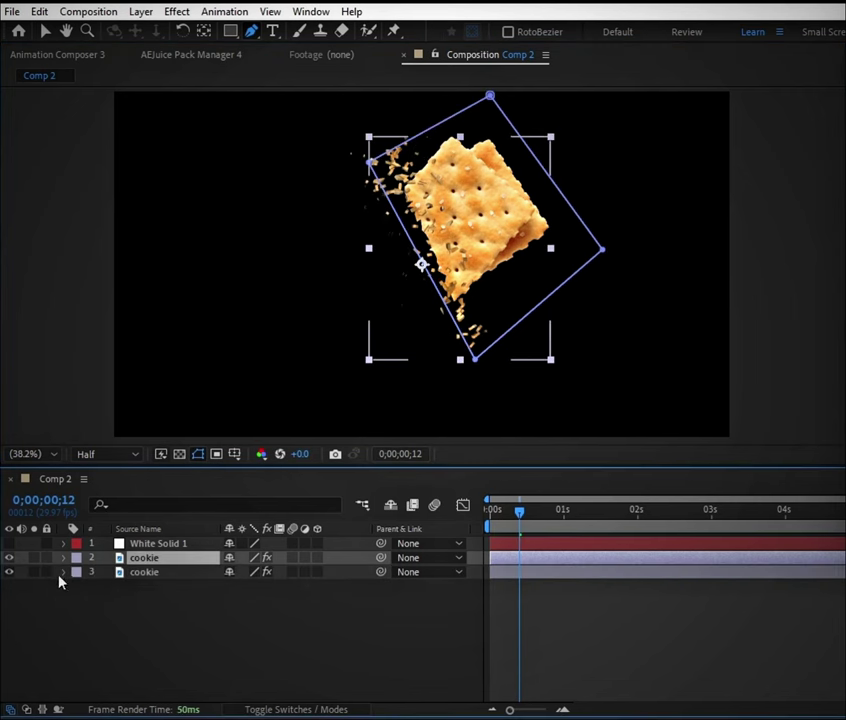
click(63, 572)
click(78, 587)
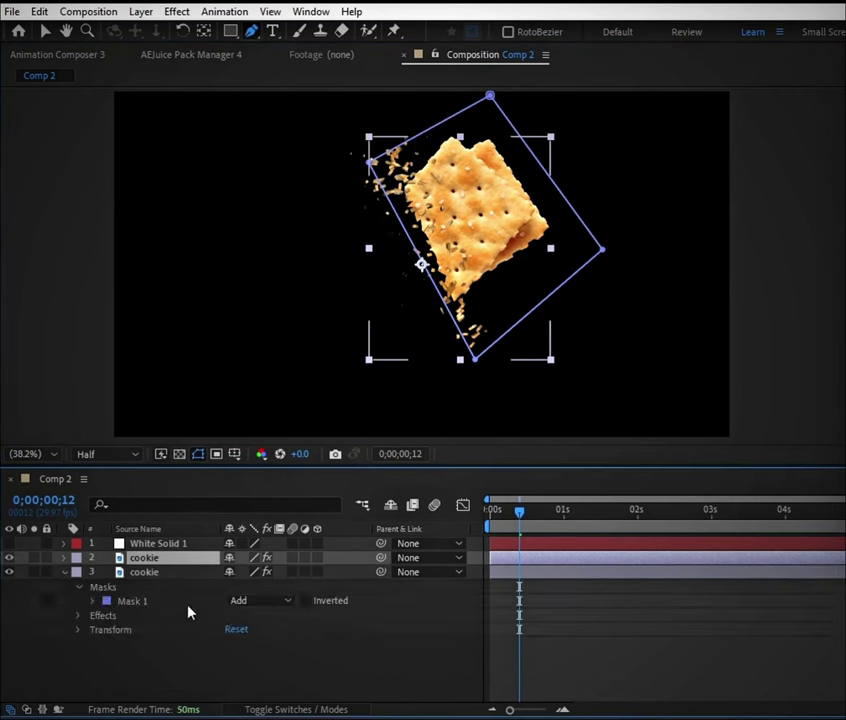
click(307, 603)
click(548, 591)
Step: At the first frame, start Rotation keyframes on both cookie halves
key(Home)
click(508, 562)
shift+click(508, 577)
key(p)
key(r)
click(106, 572)
Step: At 1;13, move the right cookie half up-right and the left half to the left
key(shift+p)
drag(500, 525, 598, 527)
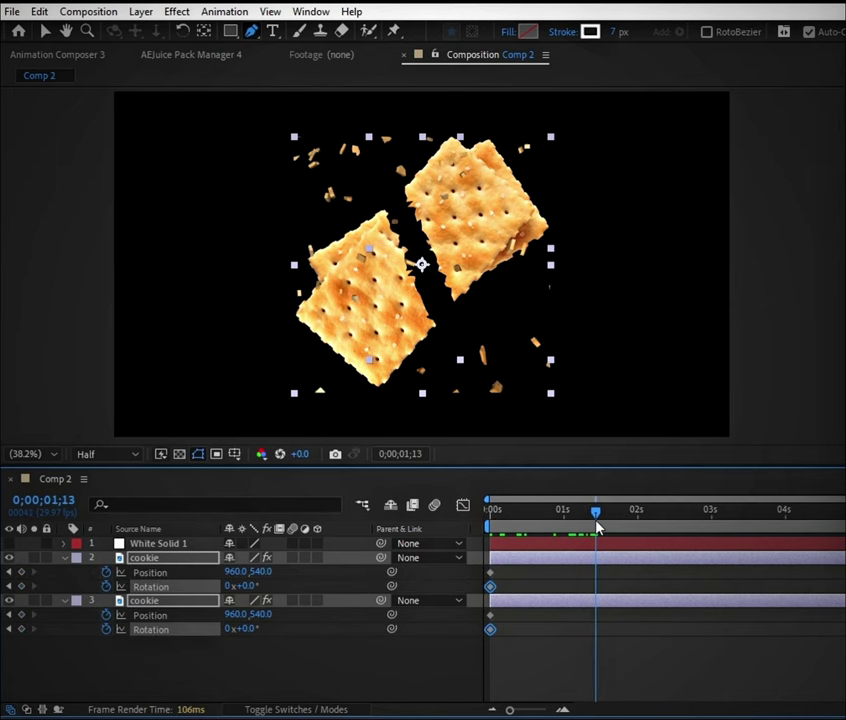
click(618, 652)
key(v)
drag(487, 230, 535, 218)
drag(365, 297, 290, 330)
Step: Tilt the halves to −13.2° and +21.1°, then apply Flow easing to all cookie keyframes
key(w)
drag(545, 185, 591, 208)
key(v)
click(465, 658)
drag(463, 665, 633, 566)
click(676, 342)
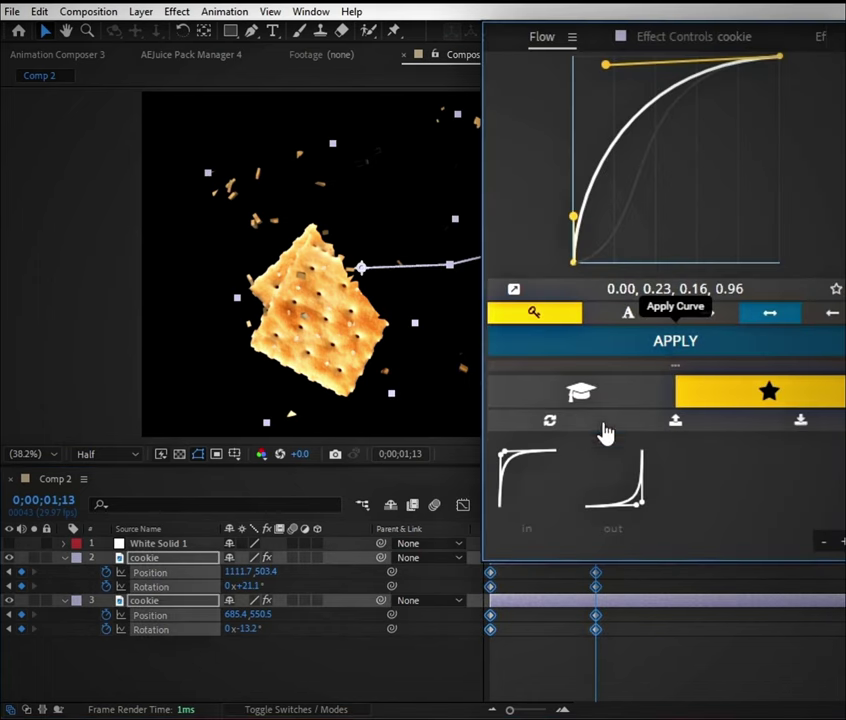
Step: Deselect the cookie keyframes in the timeline
click(589, 619)
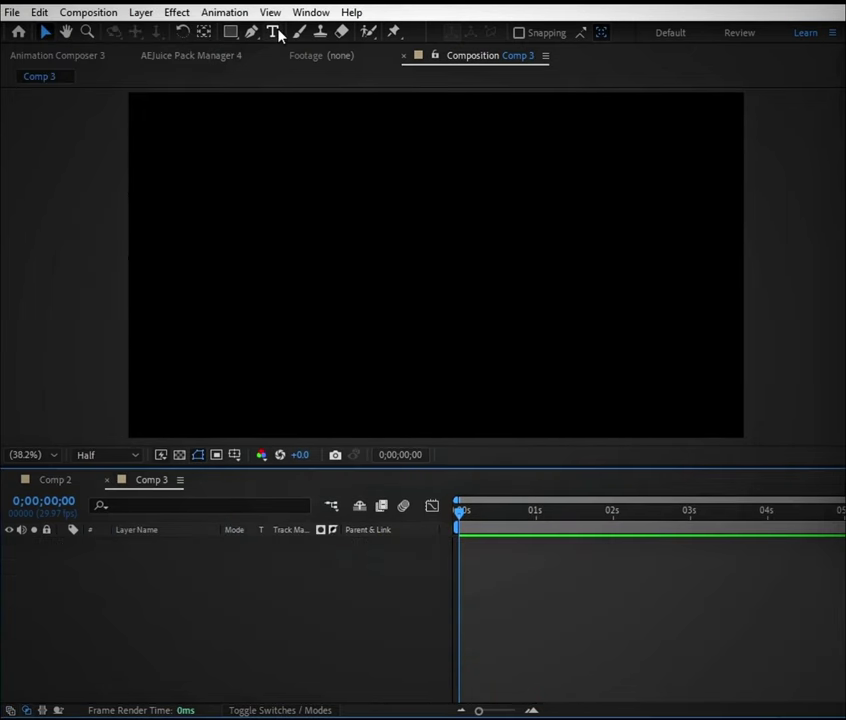
Step: Create three text layers: digits 1–7, month names January–July, and years 1998–2005
click(273, 32)
click(183, 133)
text(1 2 3 4 5 6 7 8 9)
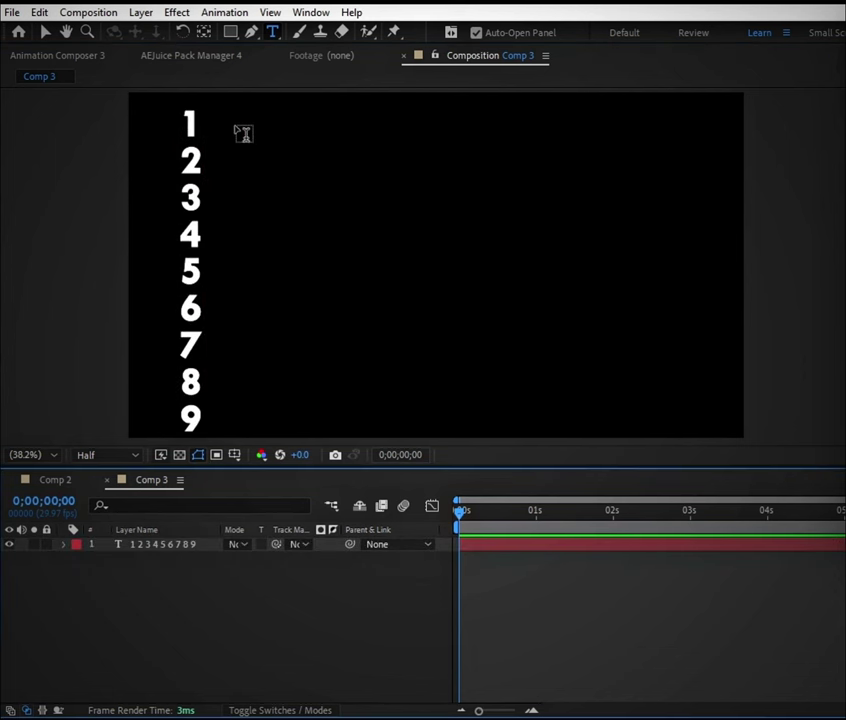
click(256, 121)
text(january fabruary march april may june july)
click(506, 117)
text(1998 19)
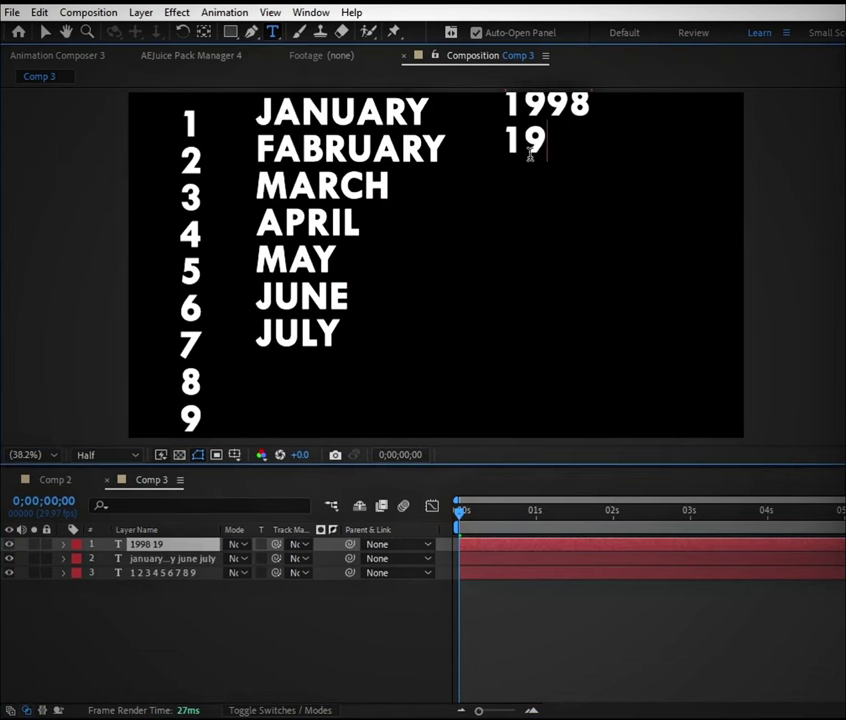
text(99 20000 2001 2002 2003 2004 2005)
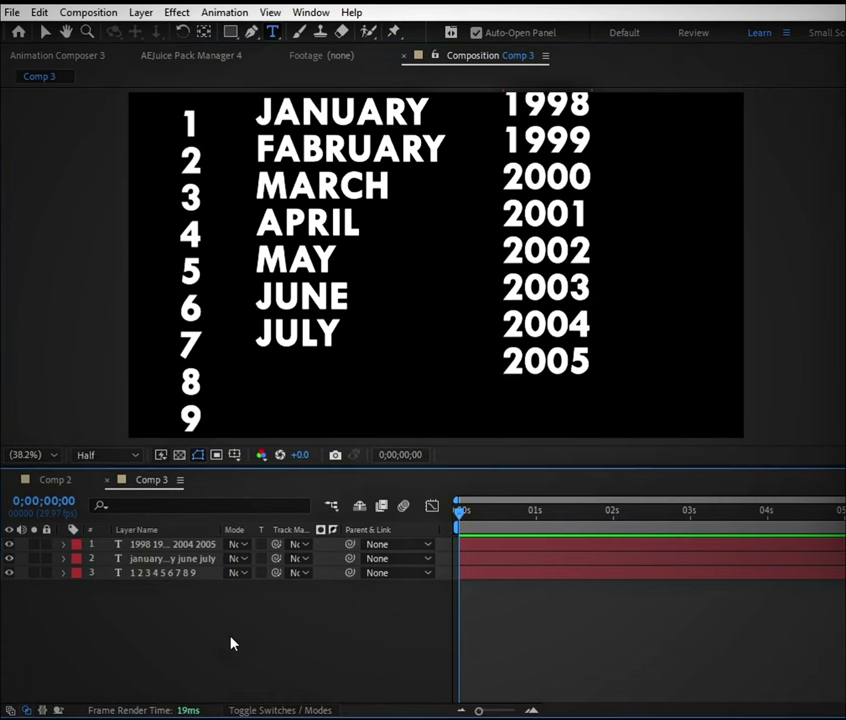
Step: Move the digit, month and year columns so they sit tightly side by side
drag(128, 645, 175, 548)
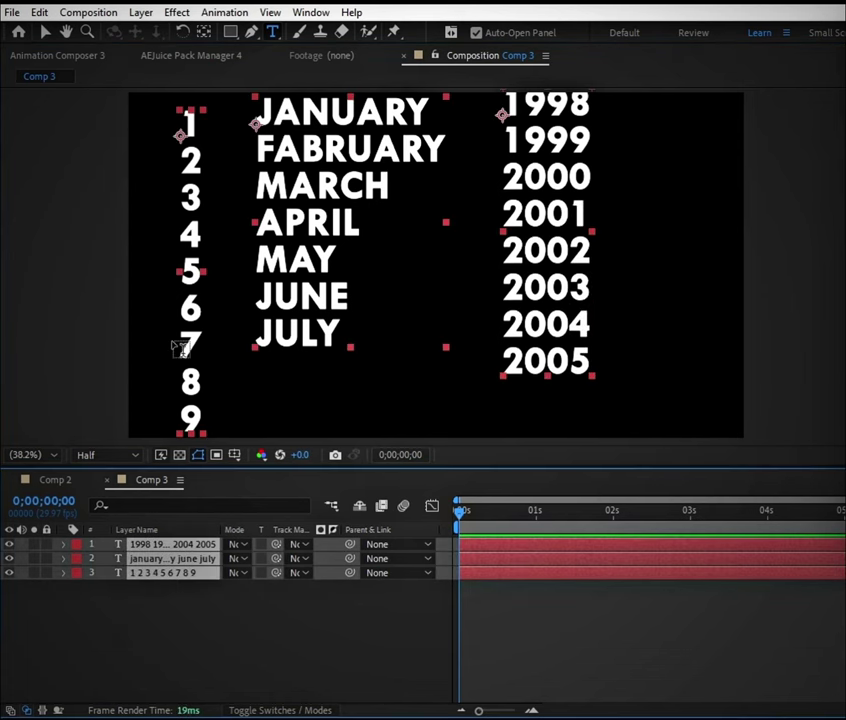
key(v)
drag(180, 348, 282, 197)
drag(408, 150, 377, 240)
drag(638, 171, 513, 234)
key(ctrl+a)
Step: Draw a white rectangle across the bottom row of the columns
key(ctrl+shift+a)
click(231, 32)
drag(290, 248, 569, 280)
Step: Set the three text layers' Track Matte to Shape Layer 1 so only 9 JULY 2005 shows
key(v)
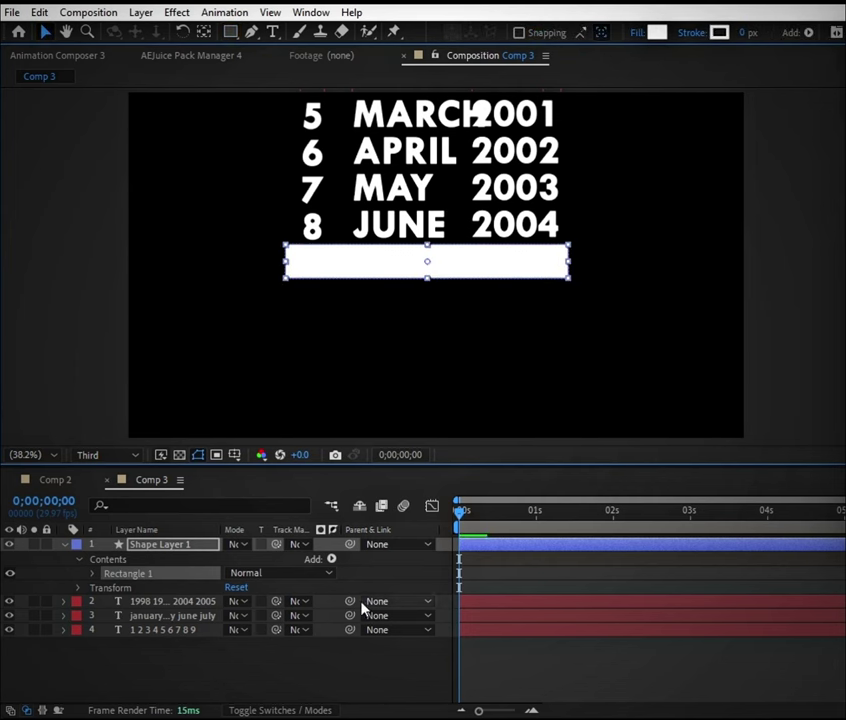
click(344, 676)
key(u)
drag(150, 642, 166, 561)
drag(276, 558, 167, 549)
click(262, 659)
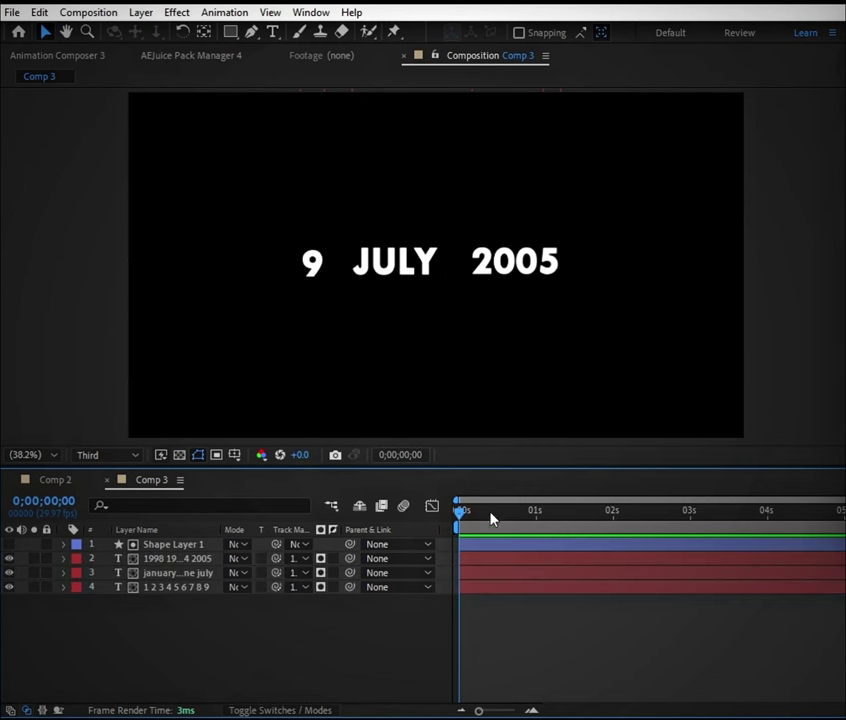
Step: Delay the month layer so it starts at 0;00;00;12
drag(493, 515, 616, 530)
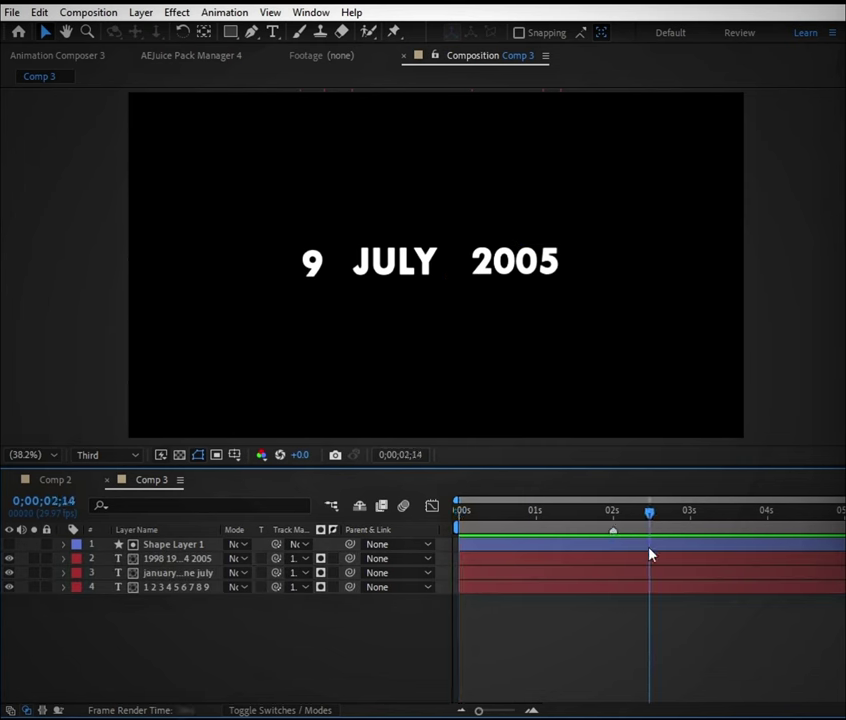
drag(690, 548, 483, 517)
drag(461, 575, 525, 561)
Step: Start the year layer at 25 frames and reveal Position on all three text layers
click(545, 588)
shift+click(175, 558)
key(p)
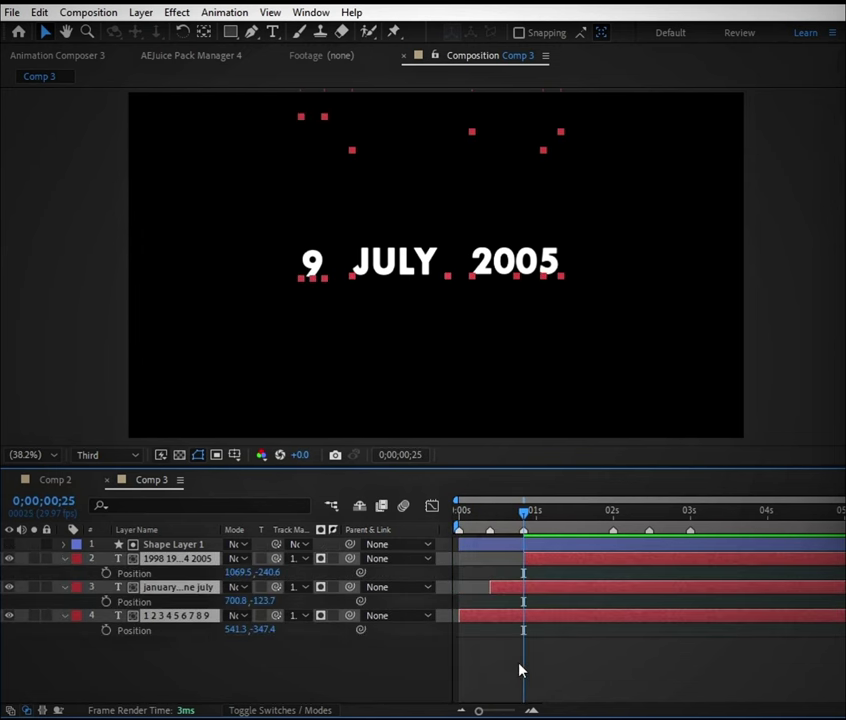
Step: Add Position keyframes: year at 3;00, month at 2;14, digit at 2;00
click(174, 616)
click(516, 557)
click(688, 512)
click(537, 560)
click(106, 573)
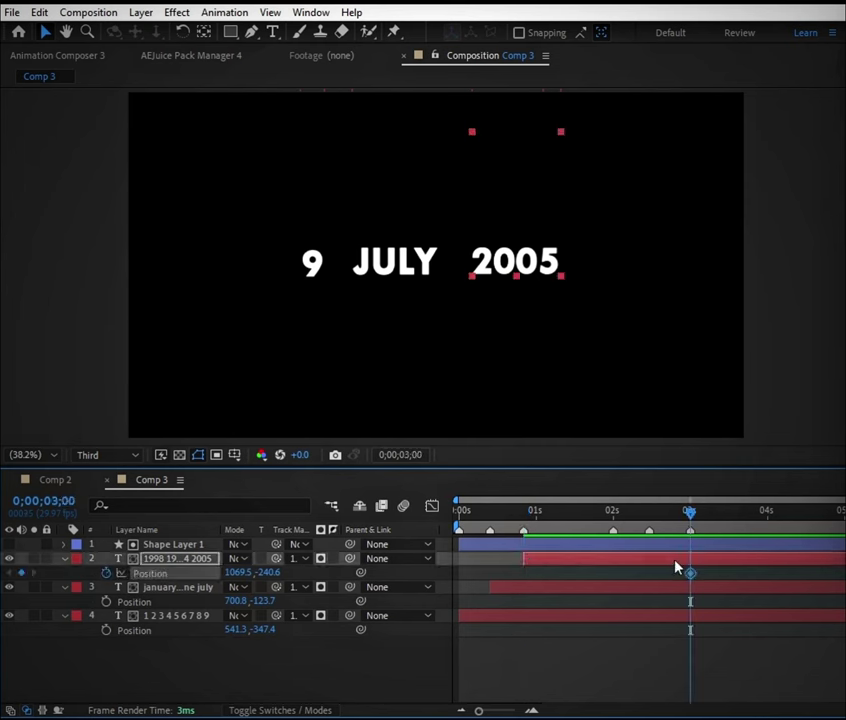
click(649, 512)
click(106, 601)
click(614, 513)
click(619, 616)
click(106, 630)
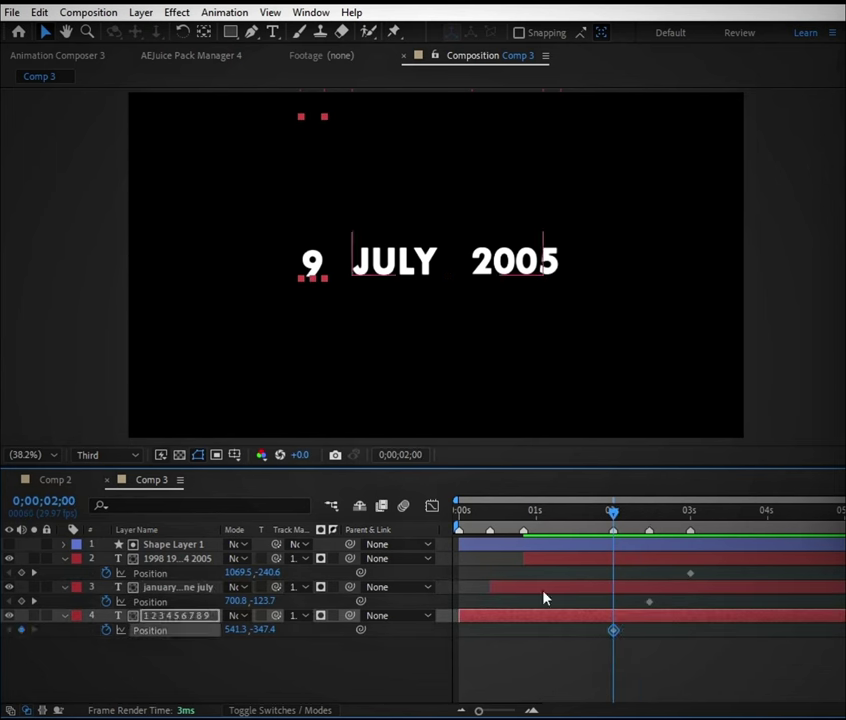
Step: Roll the digit (0s), month (12 frames) and year (25 frames) columns down to earlier values
key(Home)
click(490, 620)
drag(311, 167, 313, 456)
shift+click(507, 533)
click(510, 582)
drag(453, 316, 384, 400)
click(530, 516)
click(533, 558)
drag(531, 410, 455, 651)
Step: Apply the Flow easing curve to the rolling keyframes and preview the animation
click(699, 38)
click(651, 350)
key(Home)
key(space)
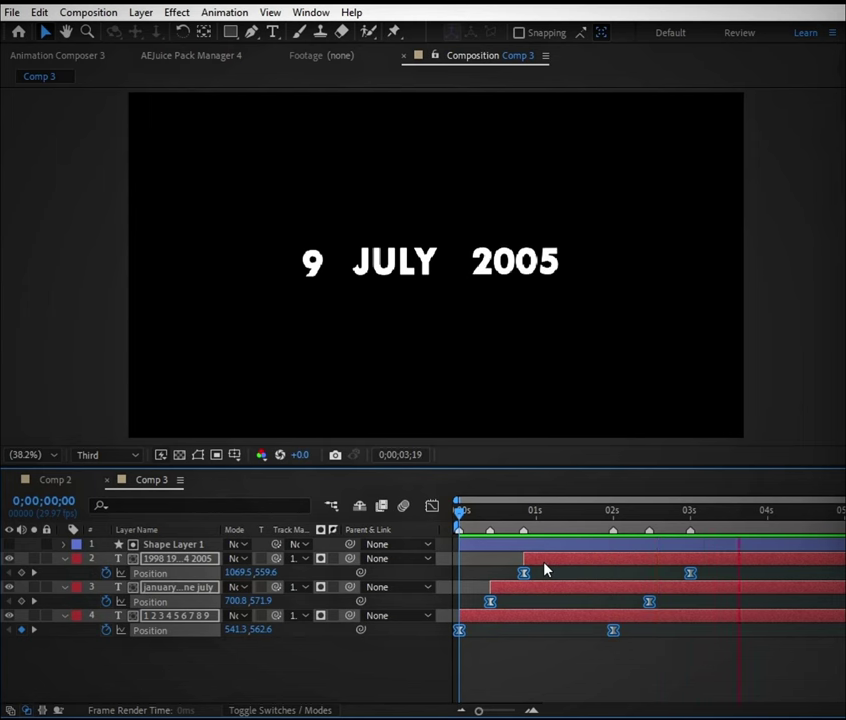
Step: Shift the year column left, closer to JULY, and check the result at 2 seconds
drag(708, 567, 515, 580)
drag(520, 262, 494, 262)
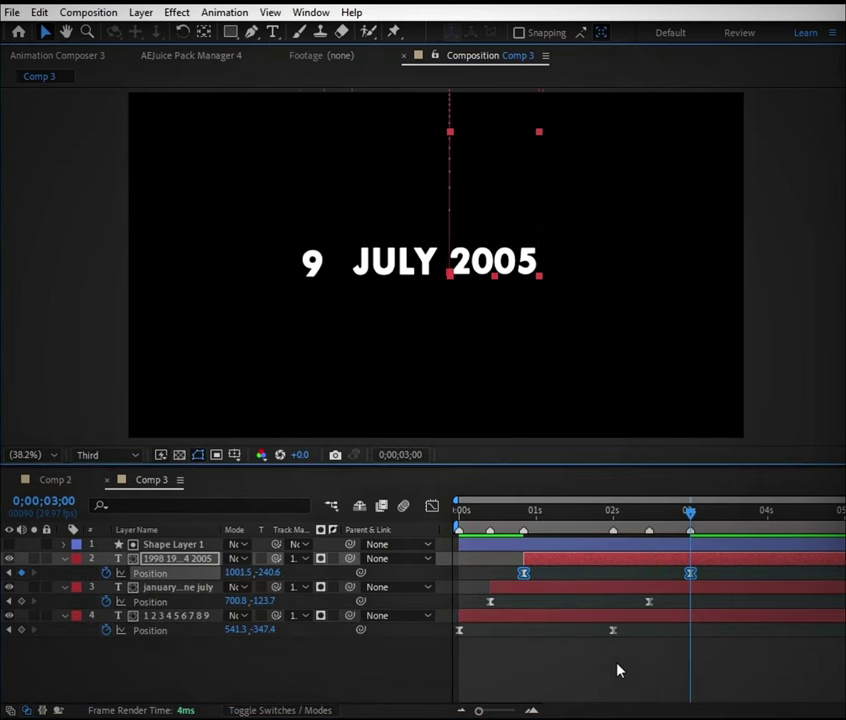
drag(642, 646, 458, 626)
drag(622, 523, 610, 513)
Step: Turn on motion blur for the date text layers and check the rolling text
key(u)
click(721, 513)
key(space)
click(312, 702)
drag(292, 544, 292, 587)
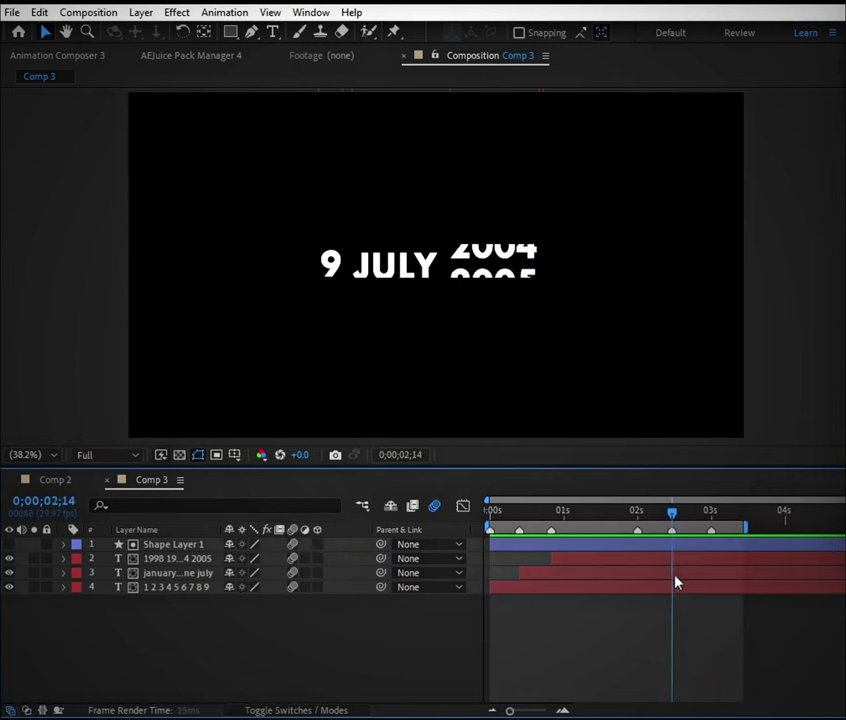
click(743, 590)
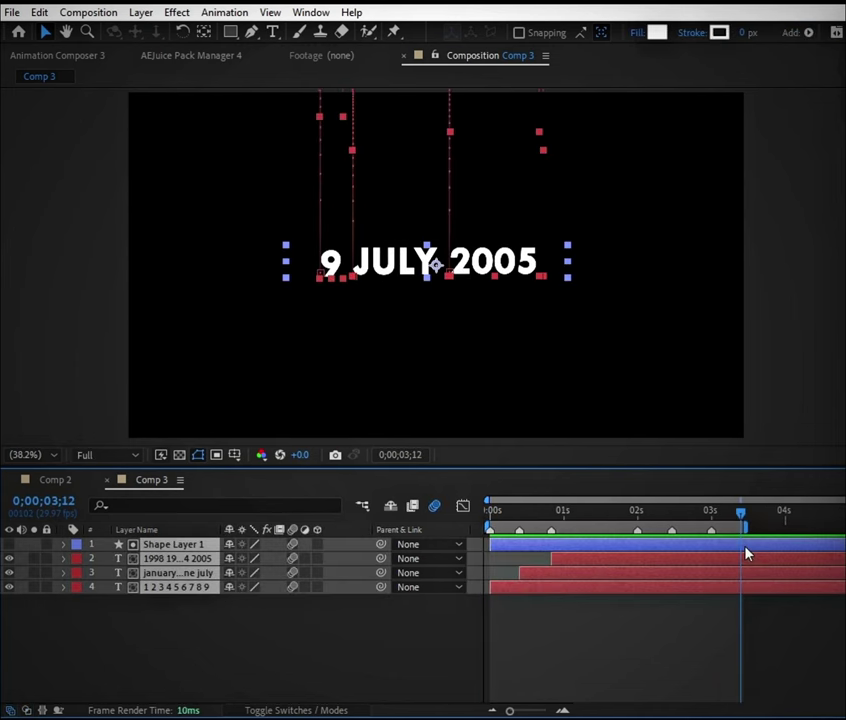
Step: Pre-compose all four layers into Pre-comp 2
click(668, 604)
key(ctrl+a)
right_click(561, 590)
click(627, 476)
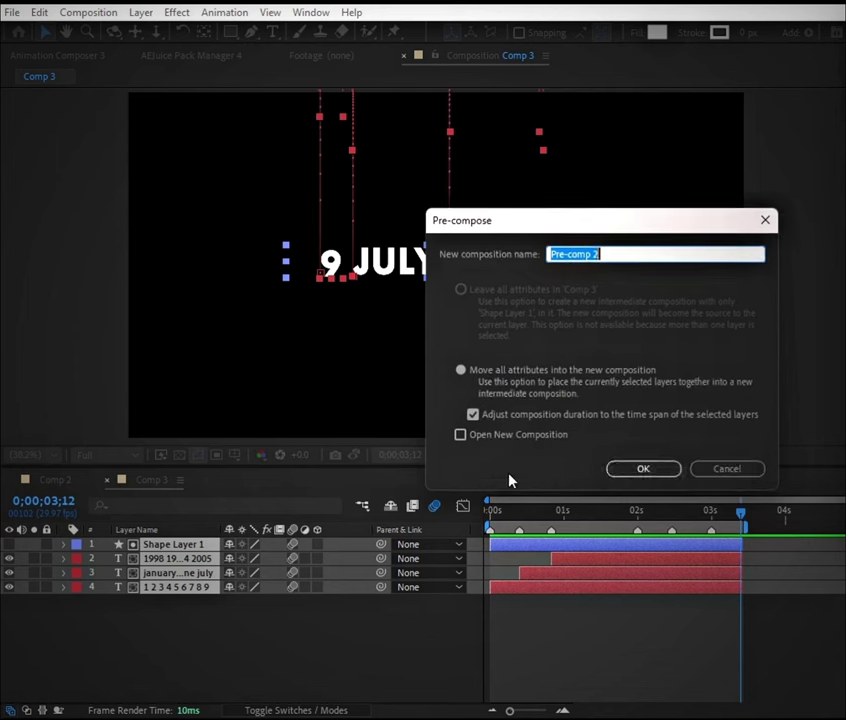
key(Return)
Step: Keyframe the pre-comp to scale up slightly and tilt -7° between 0s and about 3;03
key(Home)
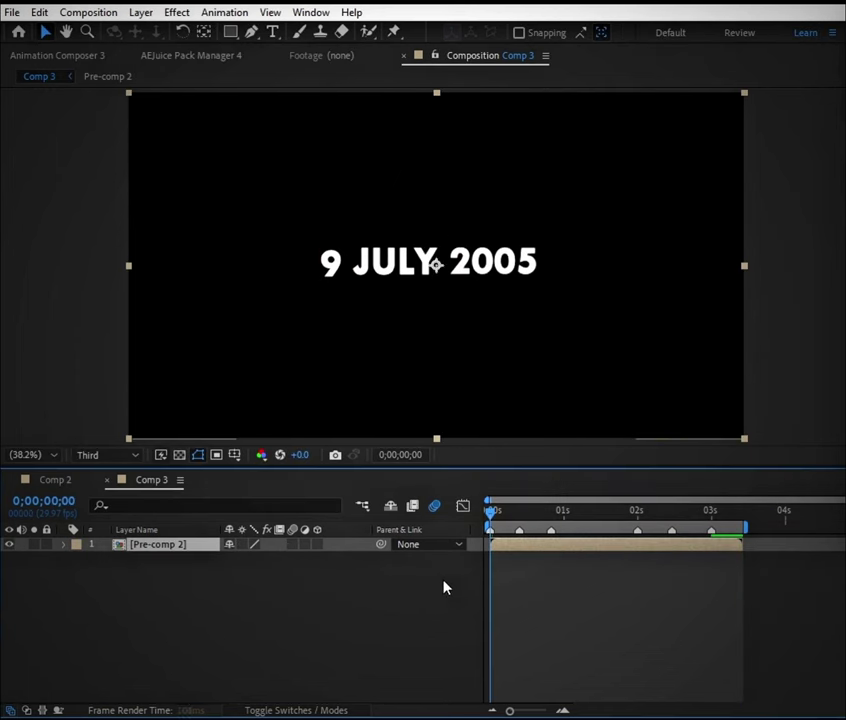
key(s)
click(106, 559)
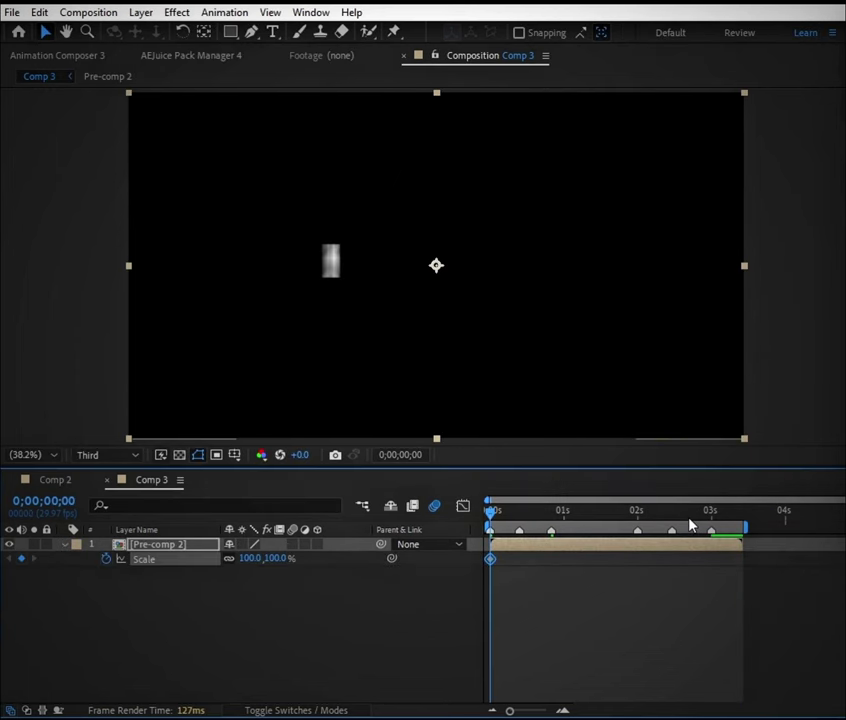
key(r)
click(106, 559)
drag(638, 515, 720, 545)
drag(743, 270, 814, 321)
key(w)
drag(620, 280, 634, 251)
key(v)
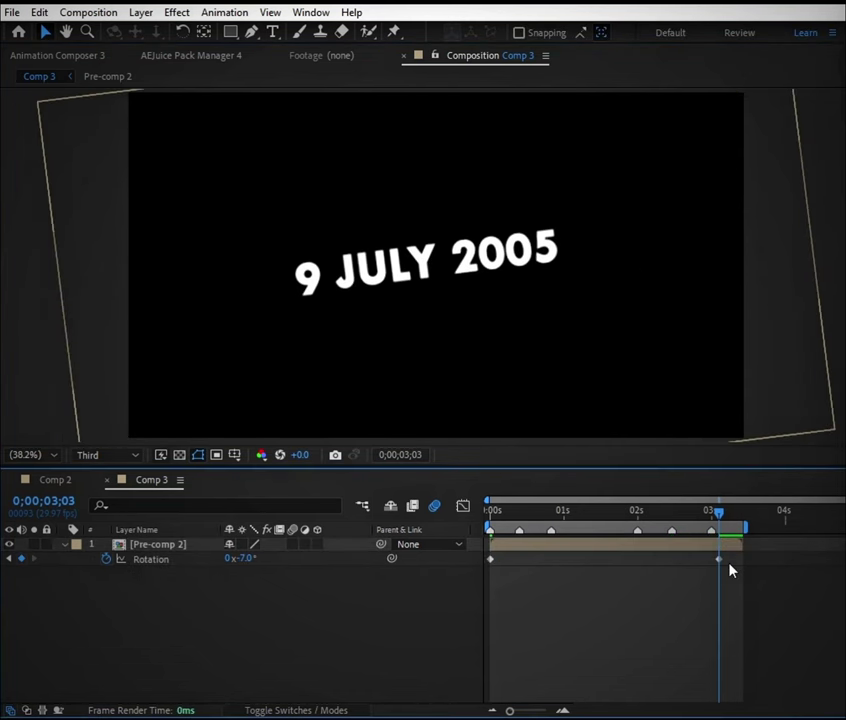
key(shift+s)
drag(720, 564, 736, 570)
Step: Apply Stylize > Glow to the pre-comp with Glow Radius 108 and play it back
key(ctrl+5)
text(glow)
scroll(555, 300, down, 8)
drag(538, 533, 425, 270)
drag(687, 137, 815, 105)
key(space)
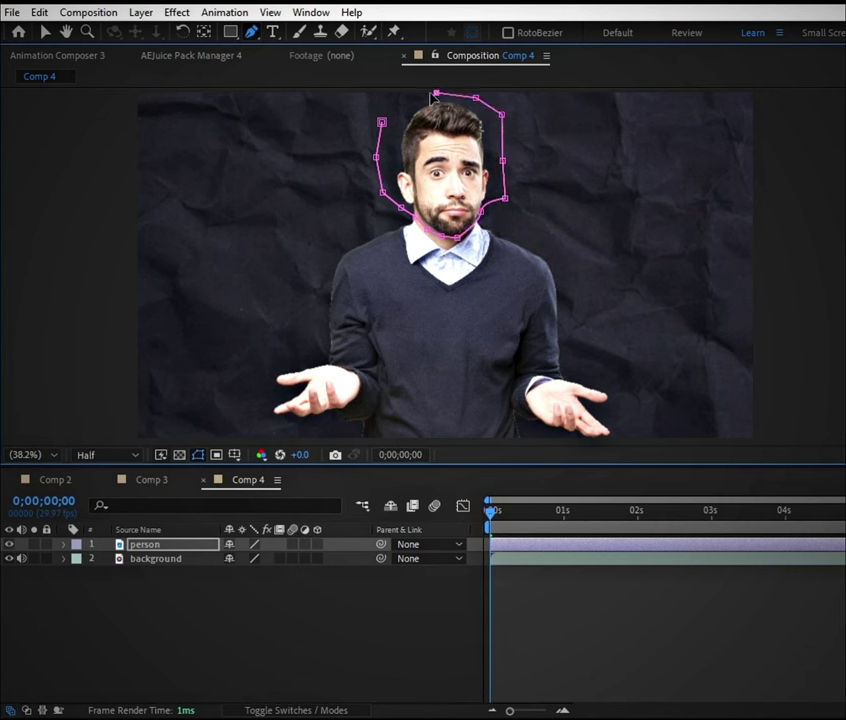
Step: Close the head mask and duplicate the person layer
click(382, 123)
click(512, 580)
click(136, 546)
key(ctrl+d)
click(65, 558)
click(80, 575)
click(65, 559)
Step: Rename the top person copy to 'head'
click(165, 551)
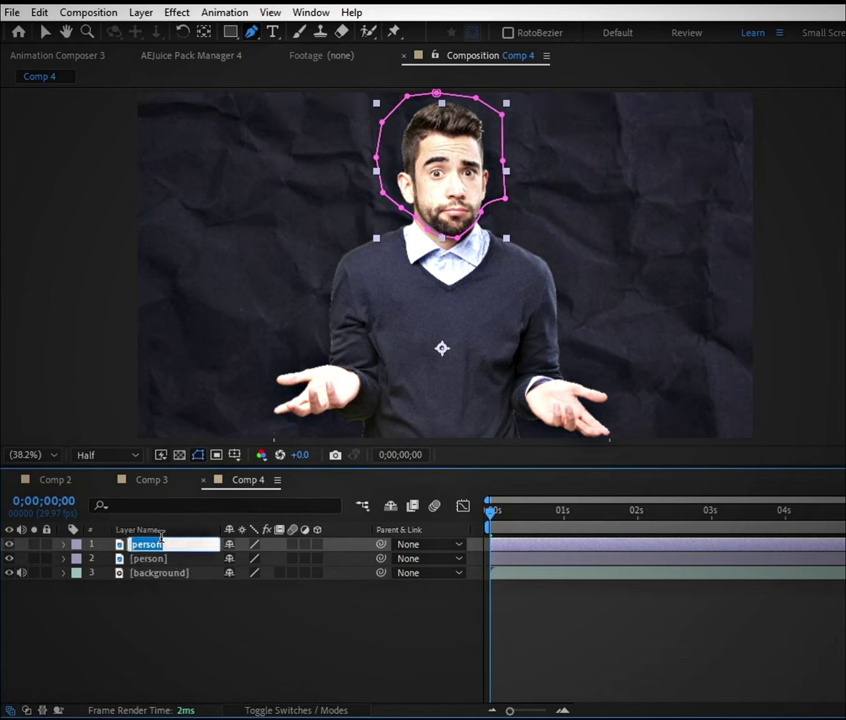
text(head)
key(Return)
click(166, 610)
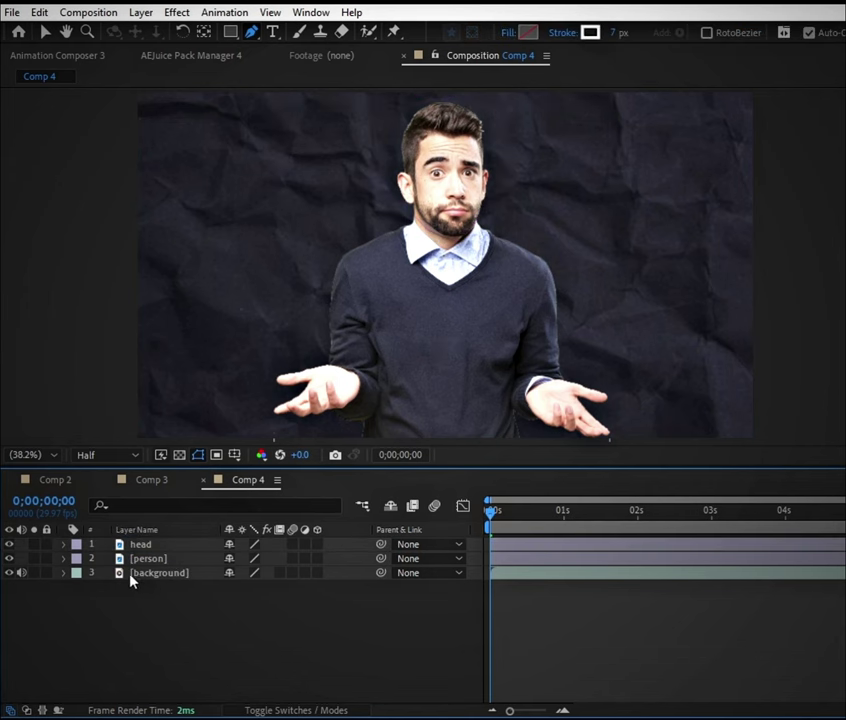
key(ctrl+Up)
Step: Add Position and Rotation keyframes on the head layer at 0s
key(r)
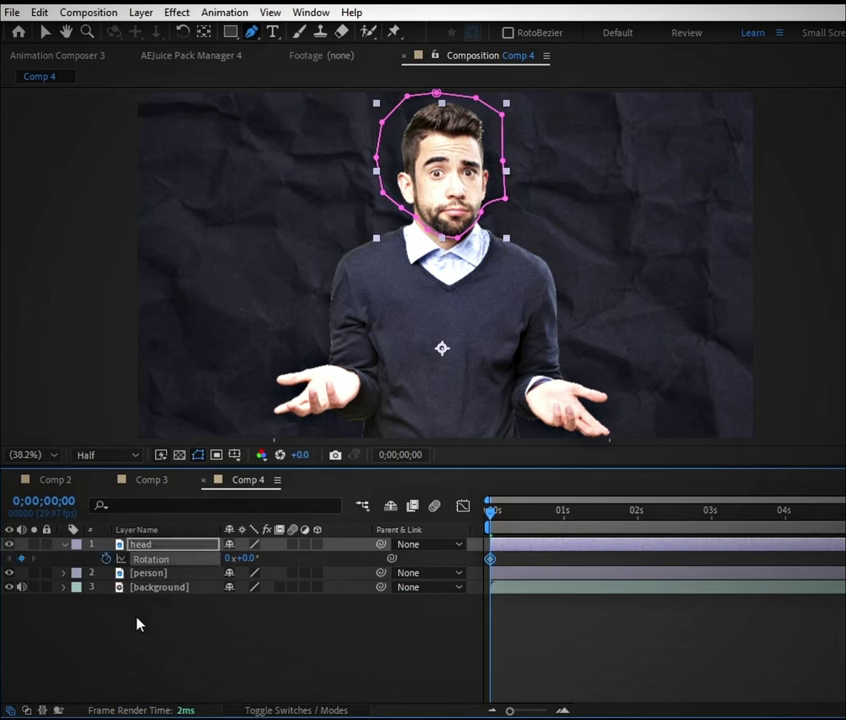
key(p)
click(106, 559)
key(alt+shift+r)
Step: Move the head's anchor point down to the chin with the Pan Behind tool
key(w)
click(203, 31)
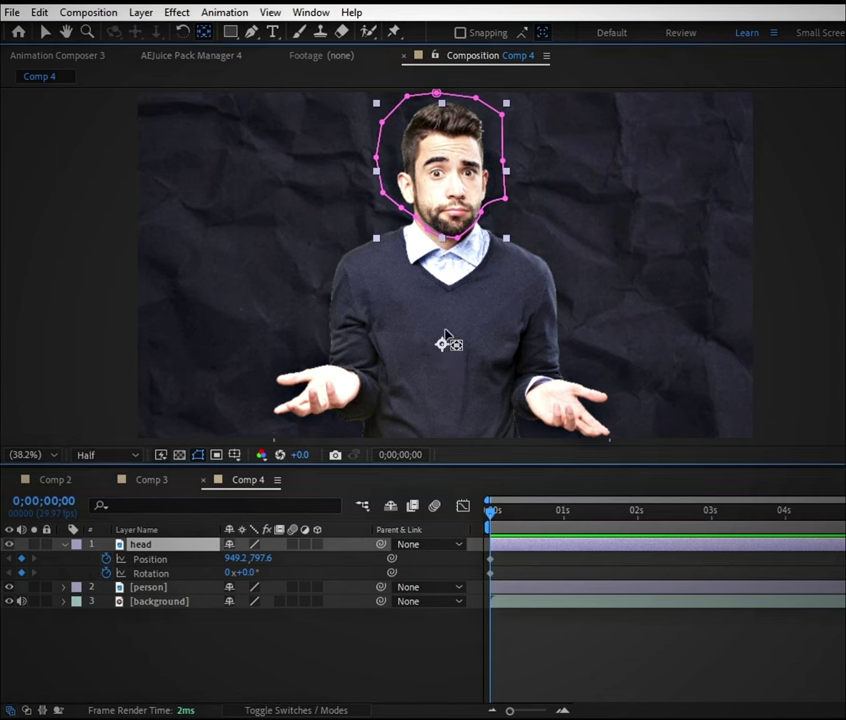
drag(443, 344, 457, 240)
key(v)
Step: Tilt the head to -13.8° at the start and +11.4° at 10 frames, keeping it on the neck
key(w)
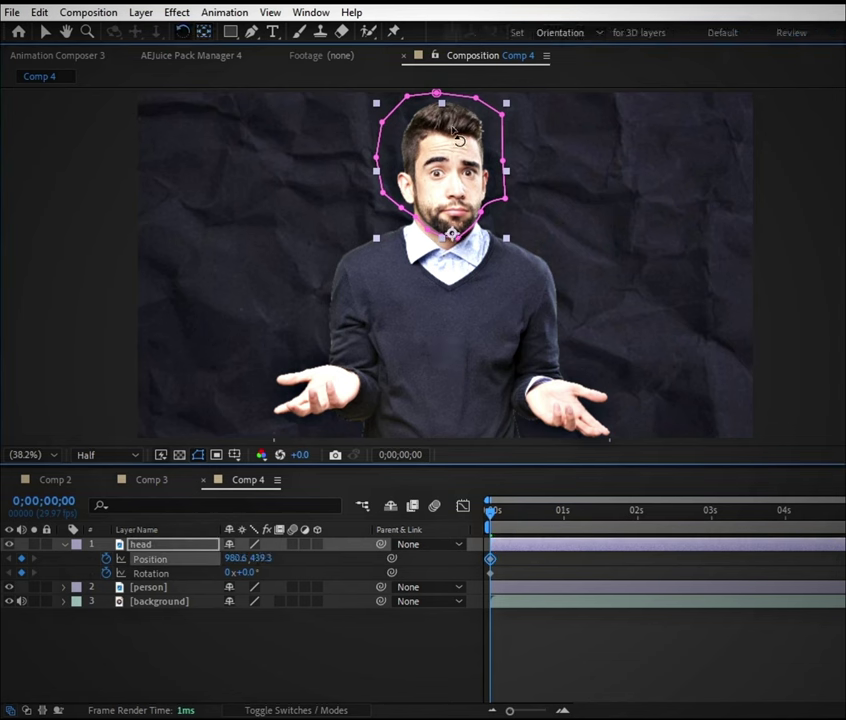
drag(459, 141, 437, 153)
key(v)
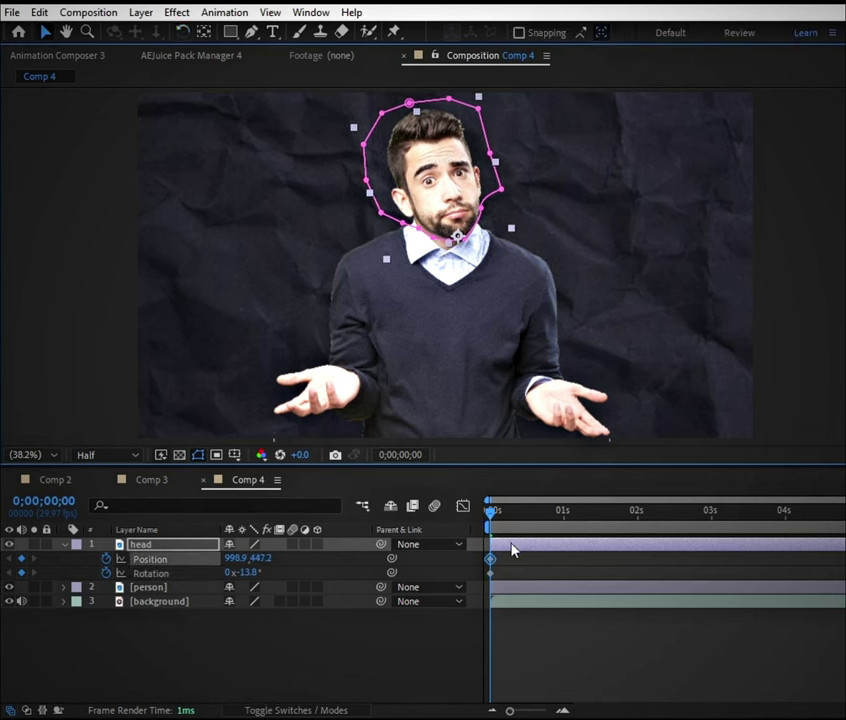
click(514, 518)
key(w)
drag(440, 150, 464, 204)
key(v)
Step: Paste copies of the tilt keyframes at 0;22, 1;14, 2;06 and 2;29
drag(530, 548, 480, 598)
key(ctrl+c)
click(544, 512)
key(ctrl+v)
click(598, 512)
key(ctrl+v)
click(648, 512)
click(653, 512)
key(ctrl+v)
click(711, 512)
key(Page_Up)
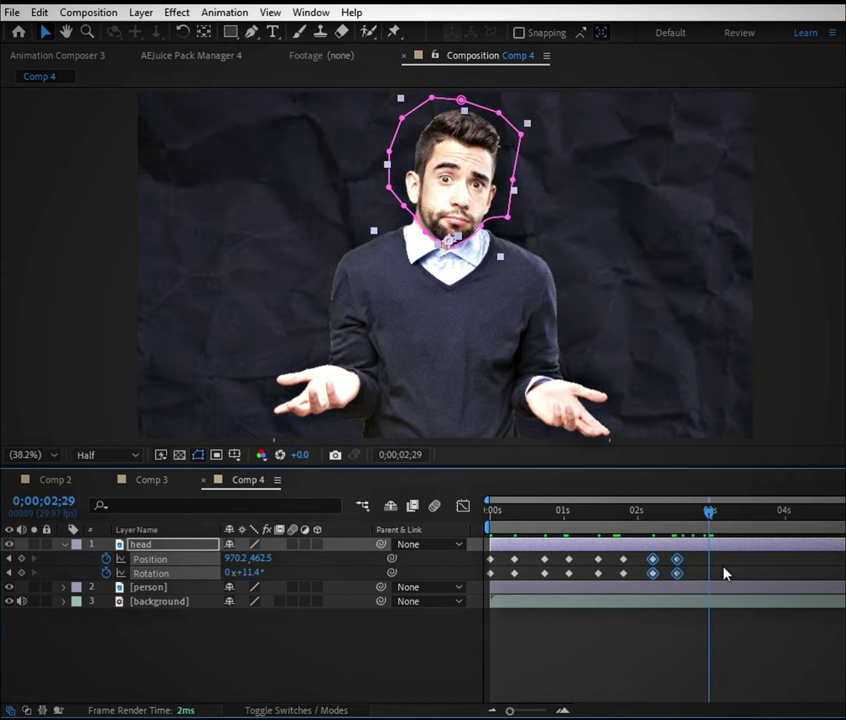
key(ctrl+v)
click(736, 513)
Step: Convert all the head's Position and Rotation keyframes to hold keyframes and preview
click(757, 612)
drag(751, 553, 487, 605)
right_click(513, 571)
click(575, 476)
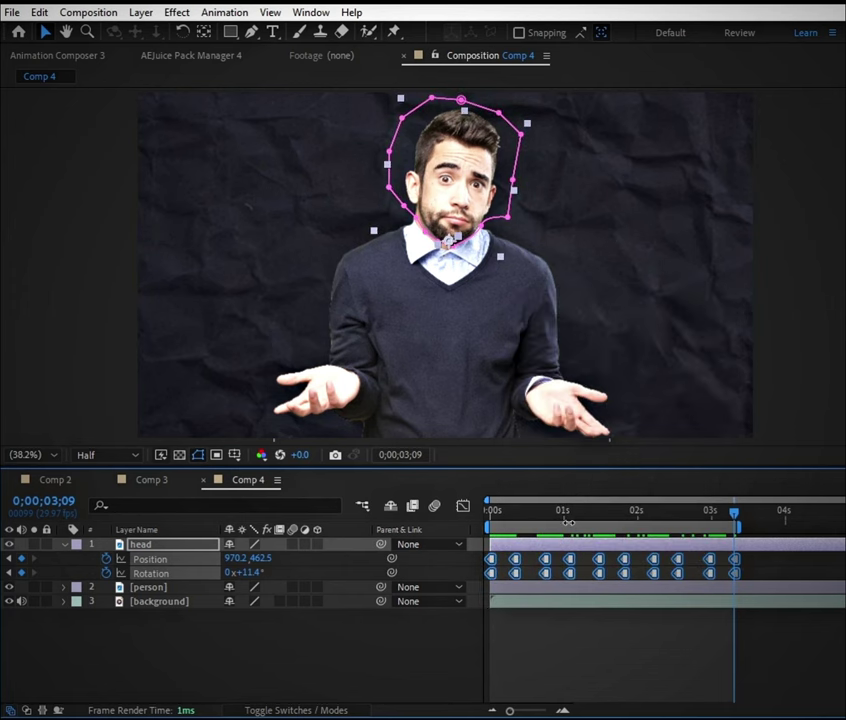
key(space)
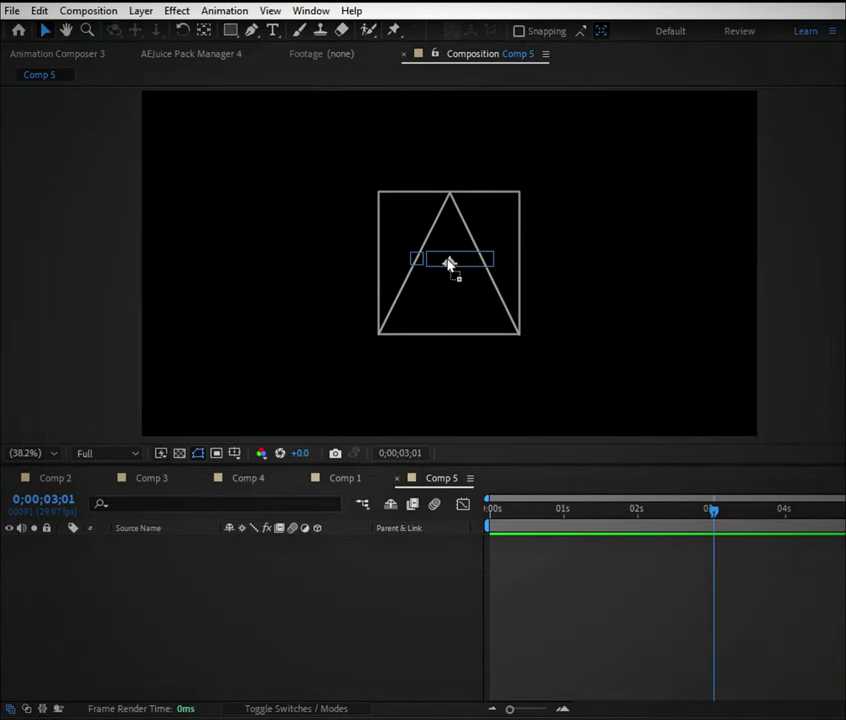
Step: Add premier.png to Comp 5 and enlarge the Pr logo around its centre
drag(449, 263, 450, 263)
drag(521, 267, 553, 321)
click(669, 592)
Step: Search 'shat' in Effects & Presets and apply Shatter to the Pr logo
key(ctrl+5)
click(576, 56)
text(shat)
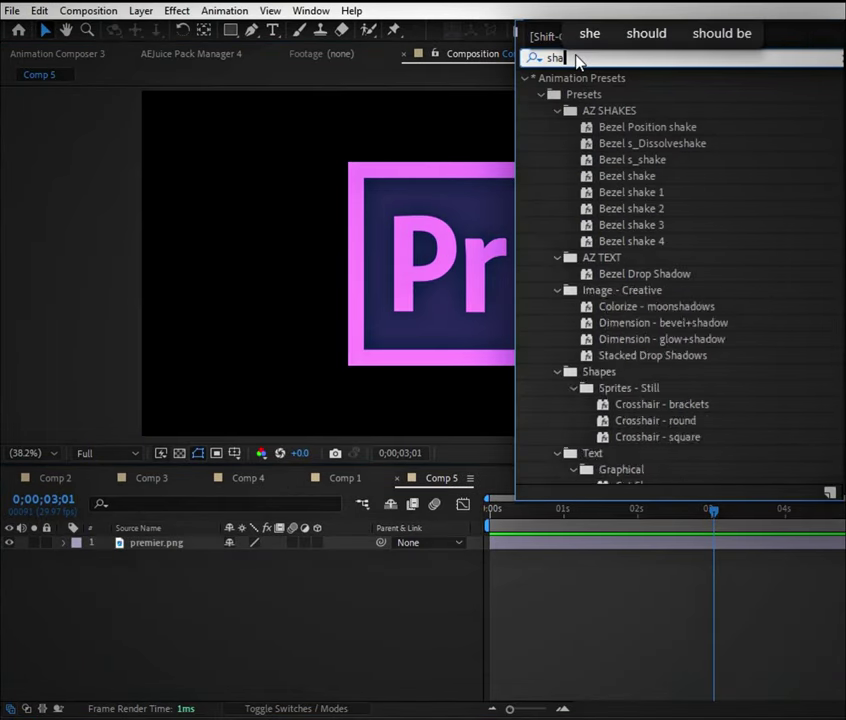
click(572, 175)
drag(572, 175, 488, 250)
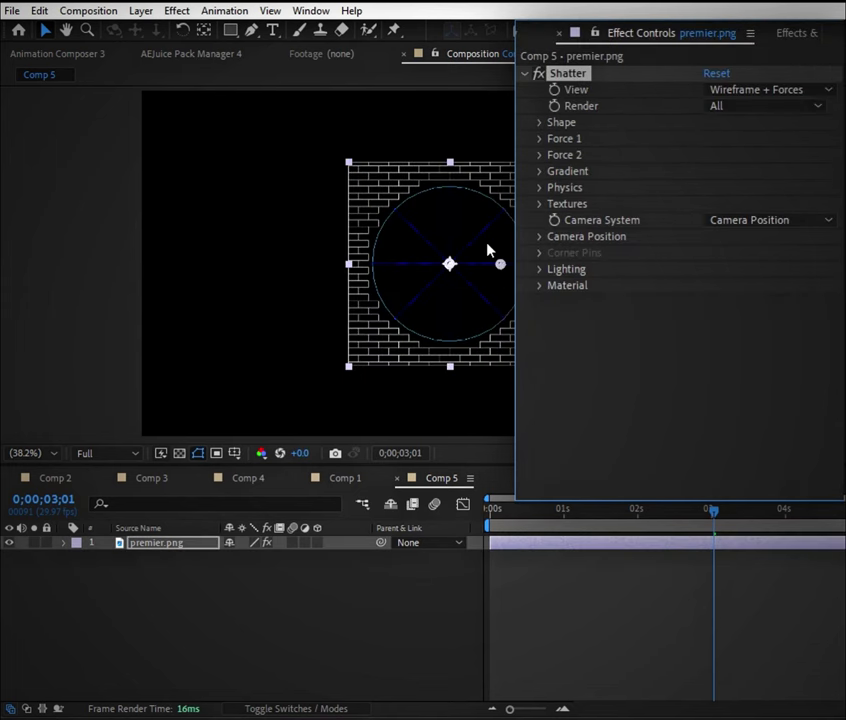
Step: Switch Shatter's View to Rendered and set Shape Extrusion Depth to 5.00
click(763, 91)
click(565, 111)
click(541, 122)
text(5)
key(Return)
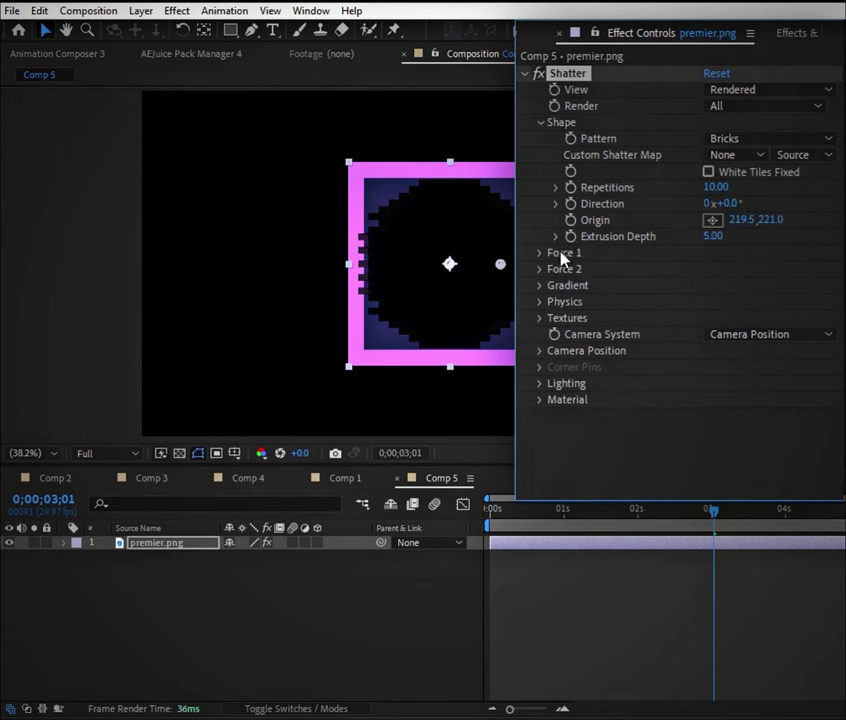
Step: Set Force 1 and Force 2 values to 0 so the logo stays intact
click(541, 253)
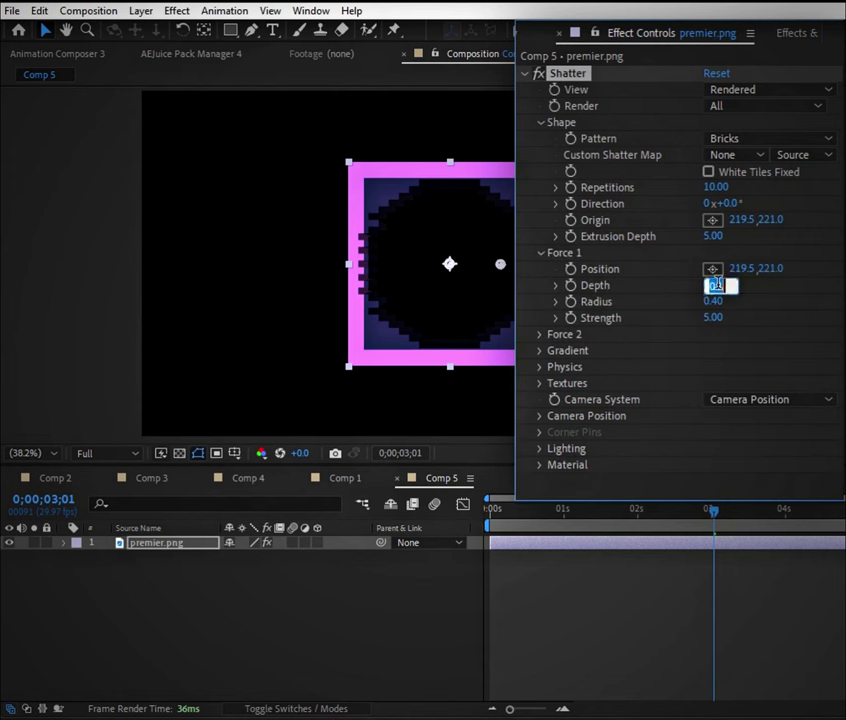
text(0)
key(Tab)
text(0)
key(Tab)
text(0)
click(539, 335)
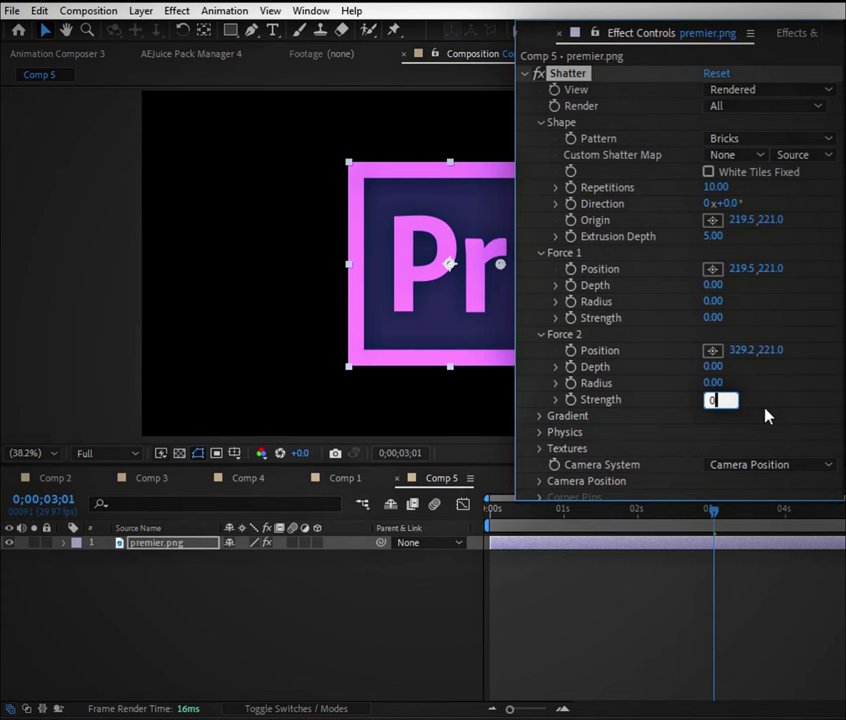
key(Return)
click(541, 253)
click(541, 269)
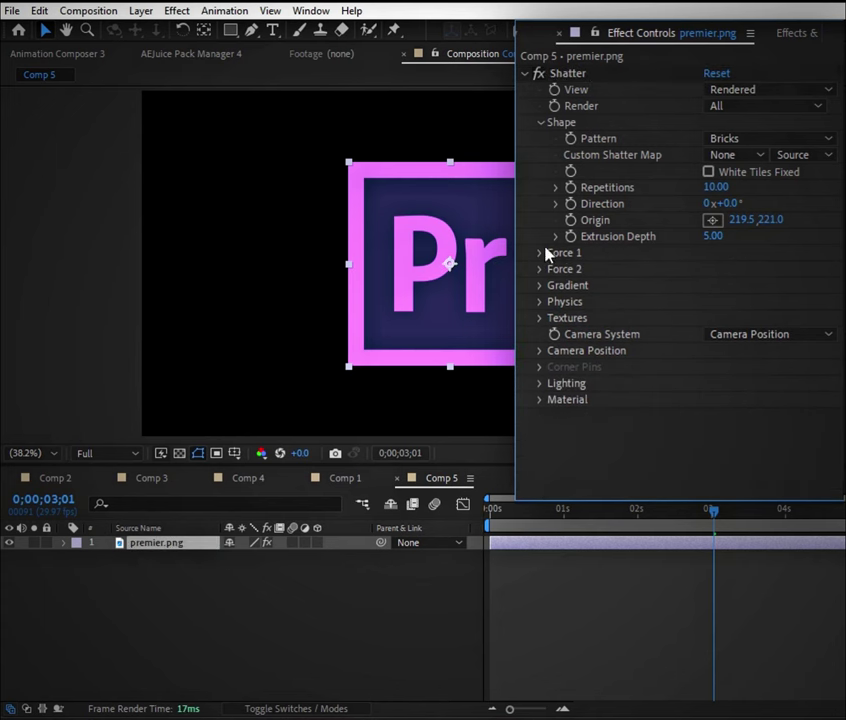
click(541, 125)
key(space)
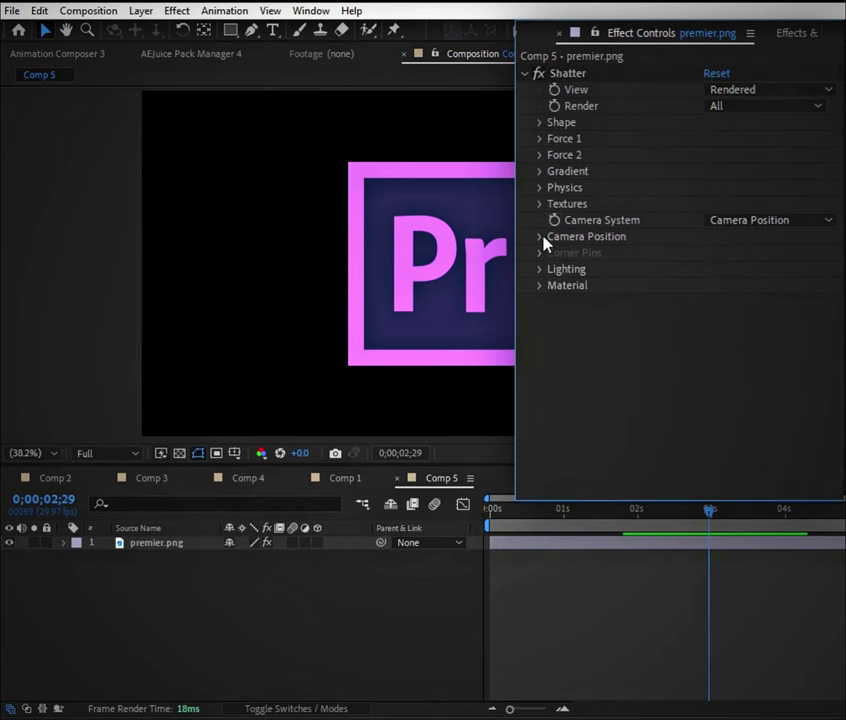
Step: At 3s, keyframe the Shatter camera Y Rotation at 42° and Z Position at 2.59
click(541, 237)
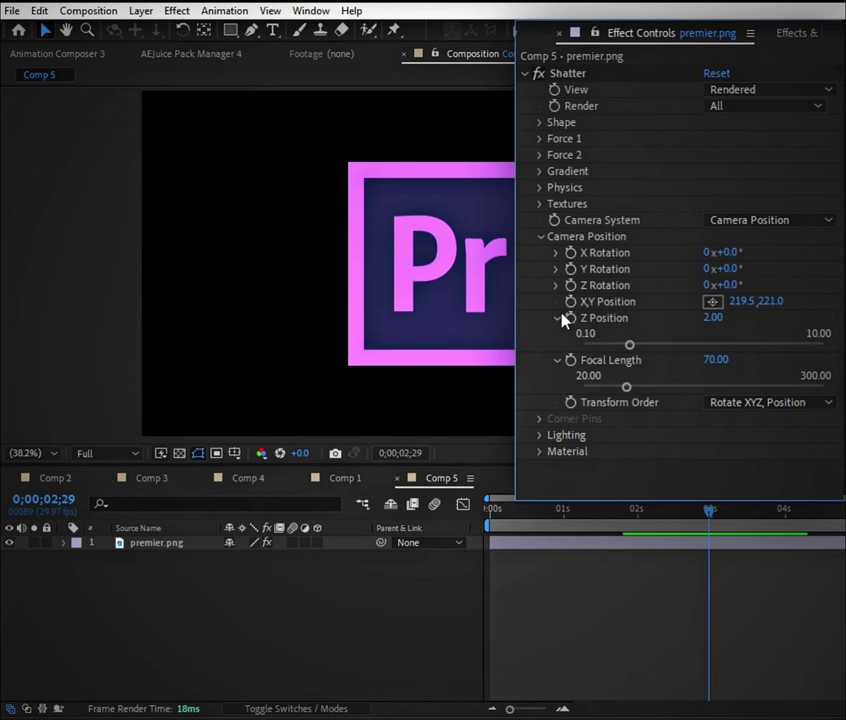
click(573, 269)
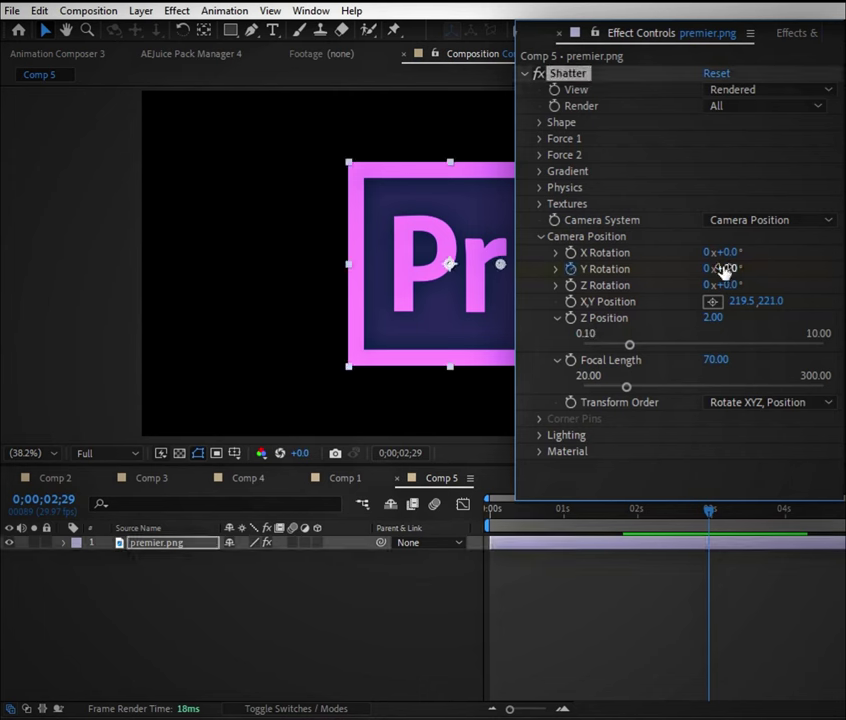
drag(725, 269, 762, 260)
mouse_move(630, 344)
mouse_down()
mouse_move(657, 345)
mouse_move(645, 353)
mouse_up()
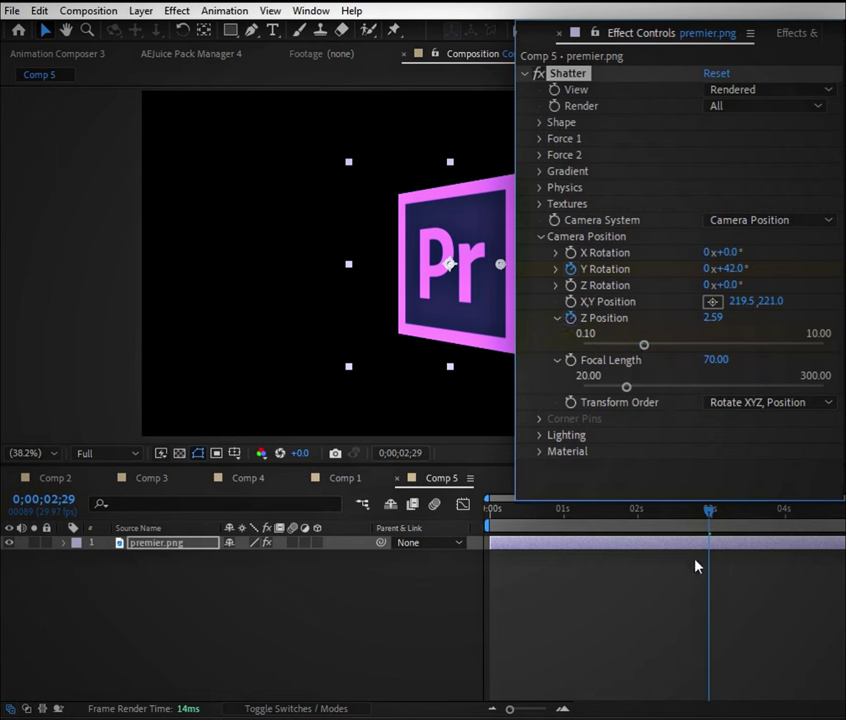
Step: At 0s, set the camera Y Rotation to 2x+5° and Z Position to 10.00
key(u)
drag(707, 556, 493, 540)
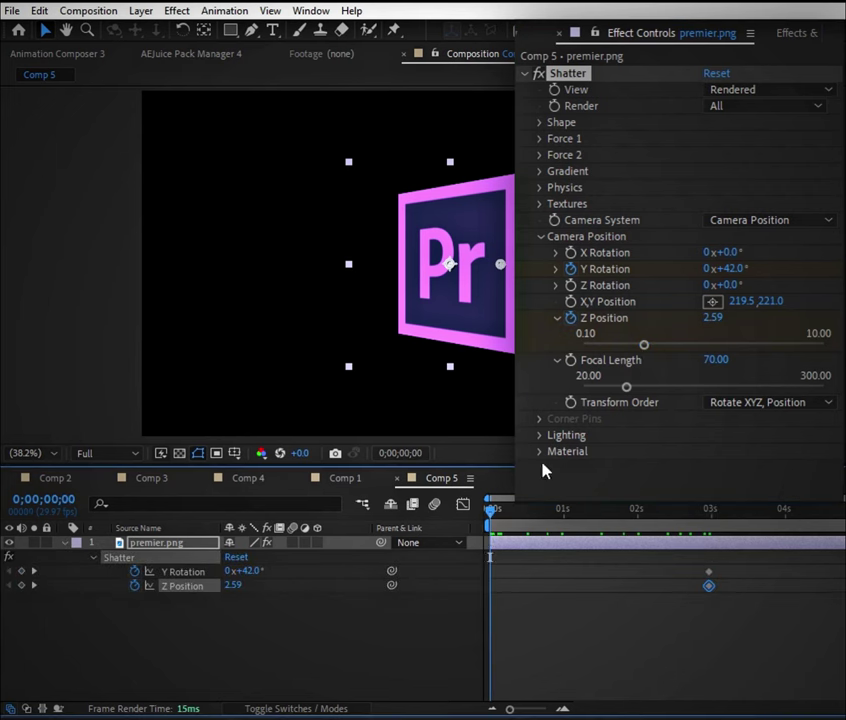
drag(733, 268, 750, 280)
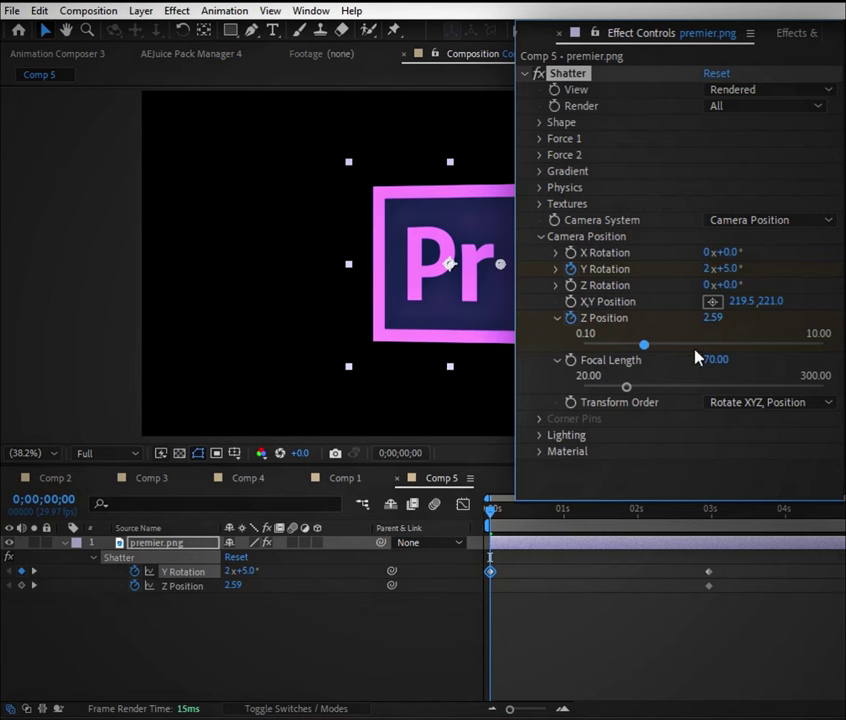
drag(643, 344, 840, 347)
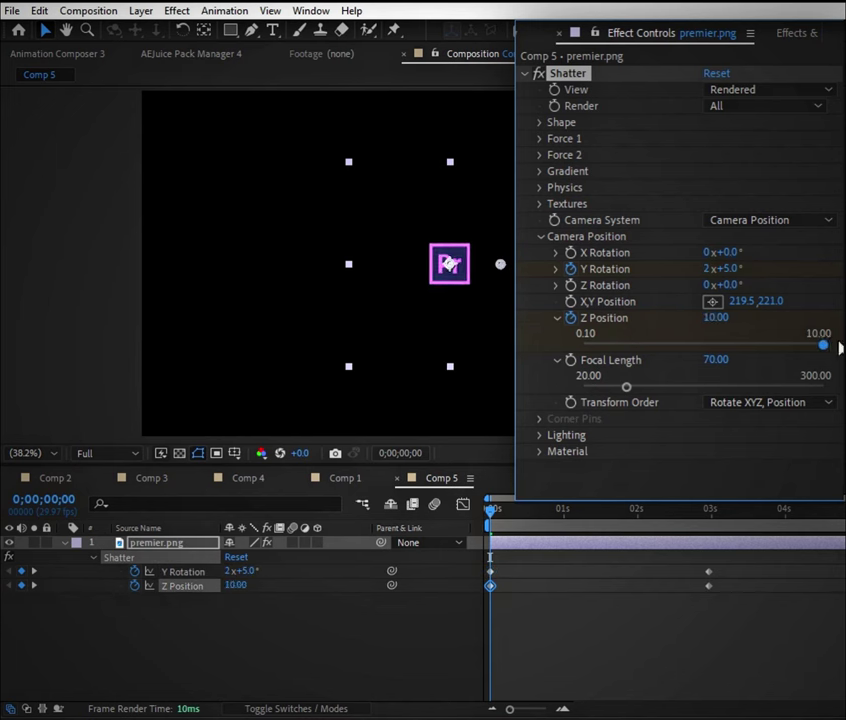
Step: Apply a Flow ease to all four camera keyframes, then check the end at 3;06
drag(733, 563, 484, 595)
click(836, 33)
click(710, 98)
click(648, 311)
click(597, 635)
drag(490, 509, 731, 600)
Step: Play a preview of the Comp 5 logo spinning in from a distance
key(space)
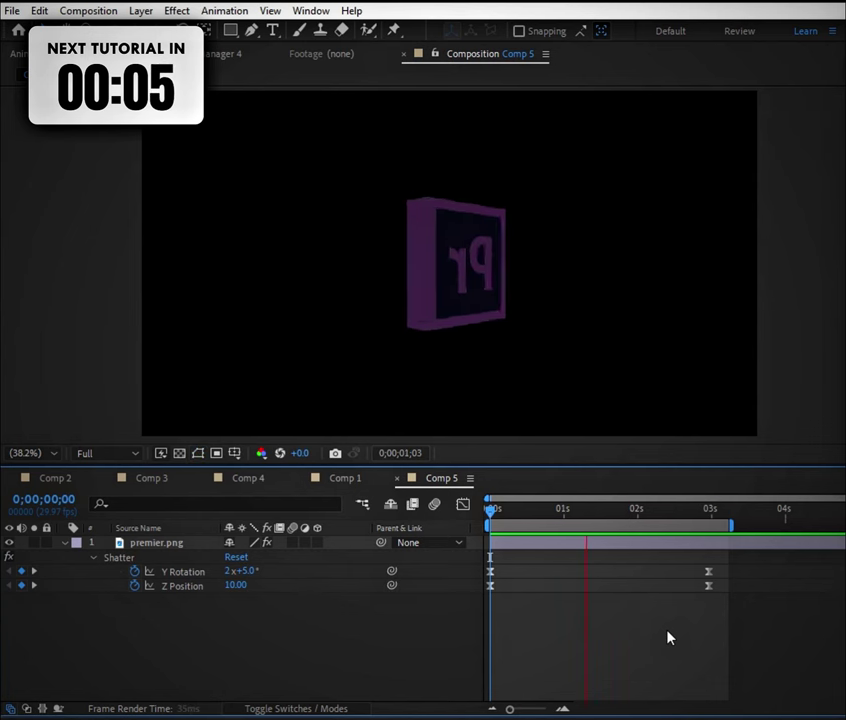